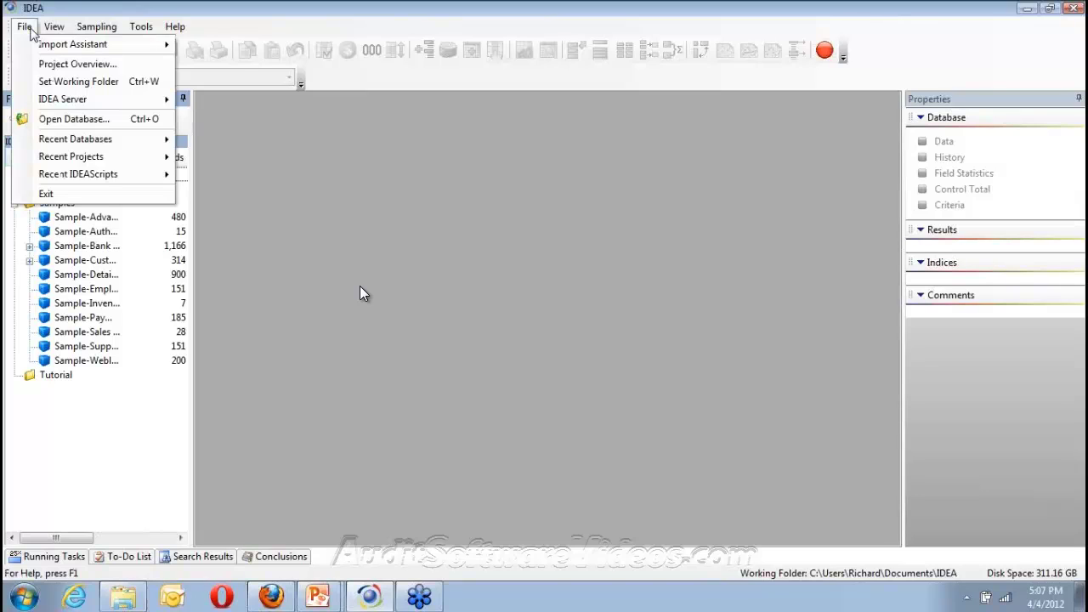
Start an import into IDEA using the Text format and select sales.txt from the Tutorial folder as the source file
{"action": "mouse_move", "coordinate": [45, 45]}
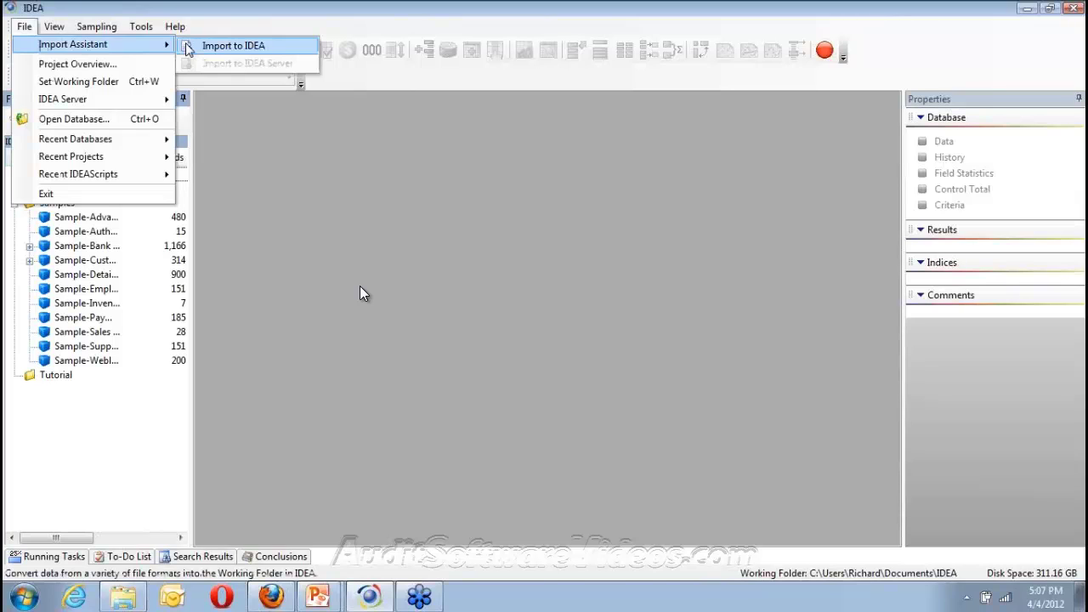
{"action": "left_click", "coordinate": [189, 49]}
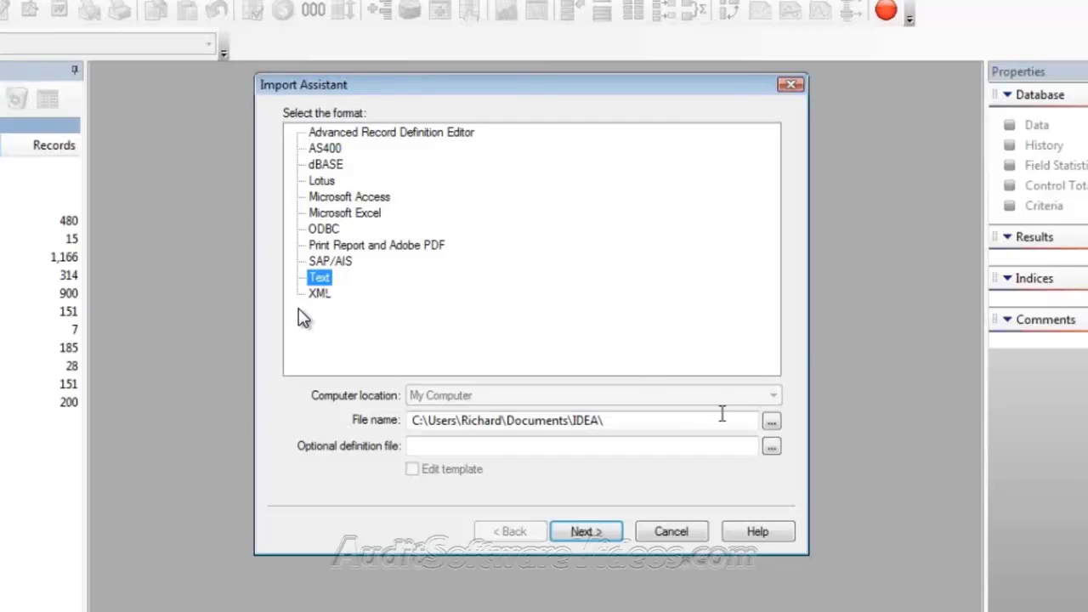
{"action": "left_click", "coordinate": [769, 420]}
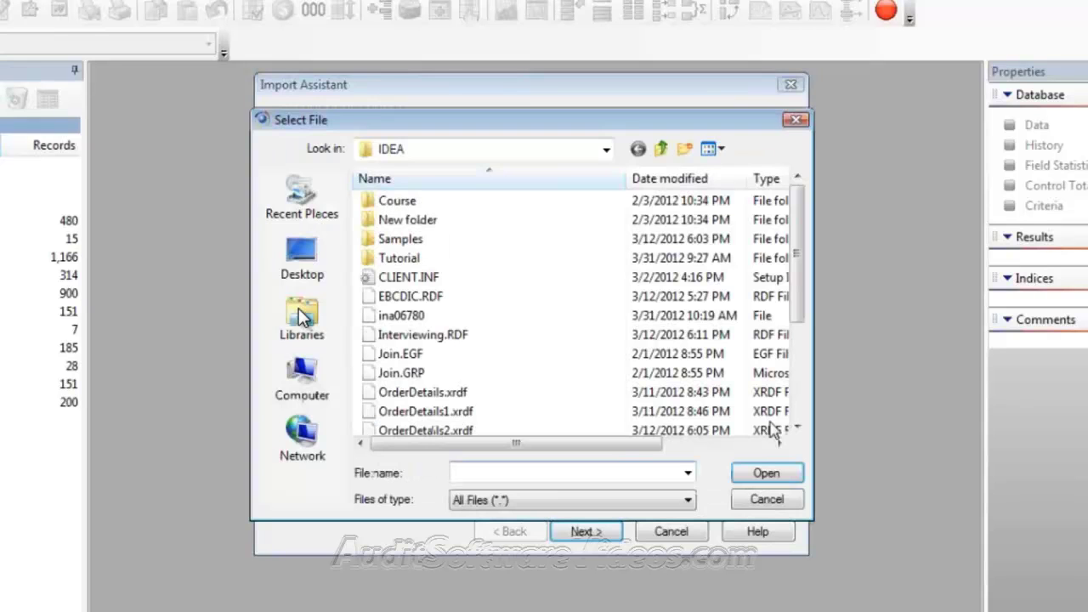
{"action": "double_click", "coordinate": [403, 259]}
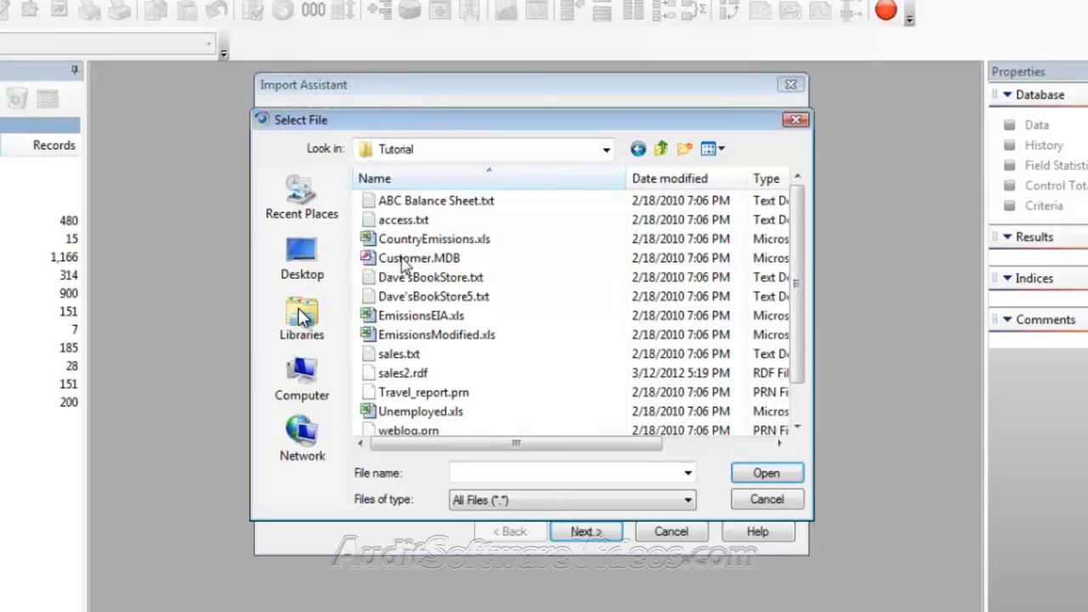
{"action": "left_click", "coordinate": [399, 358]}
{"action": "double_click", "coordinate": [400, 355]}
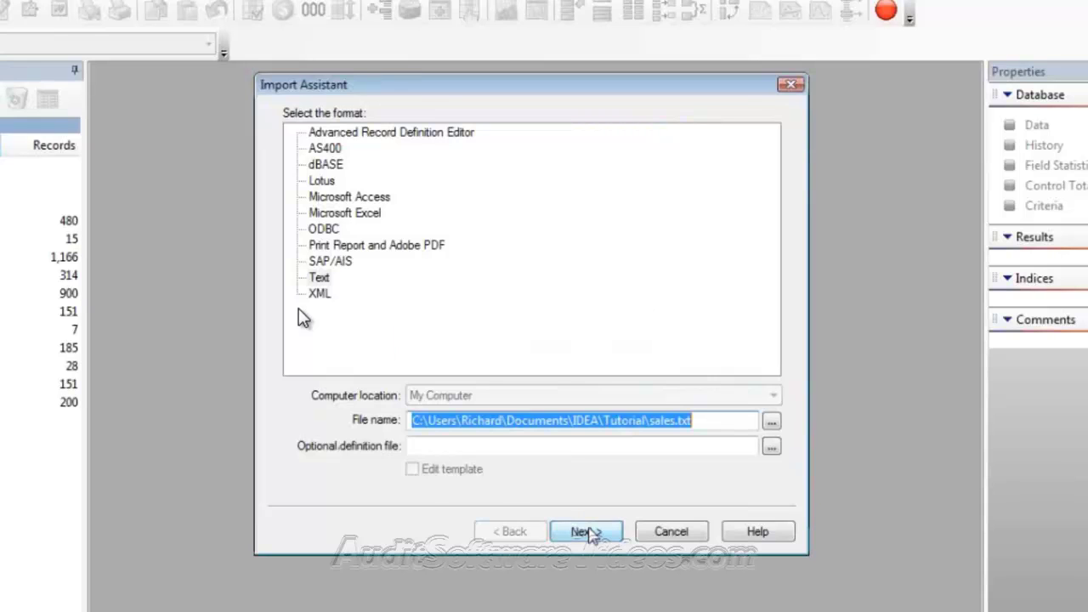
{"action": "left_click", "coordinate": [586, 531]}
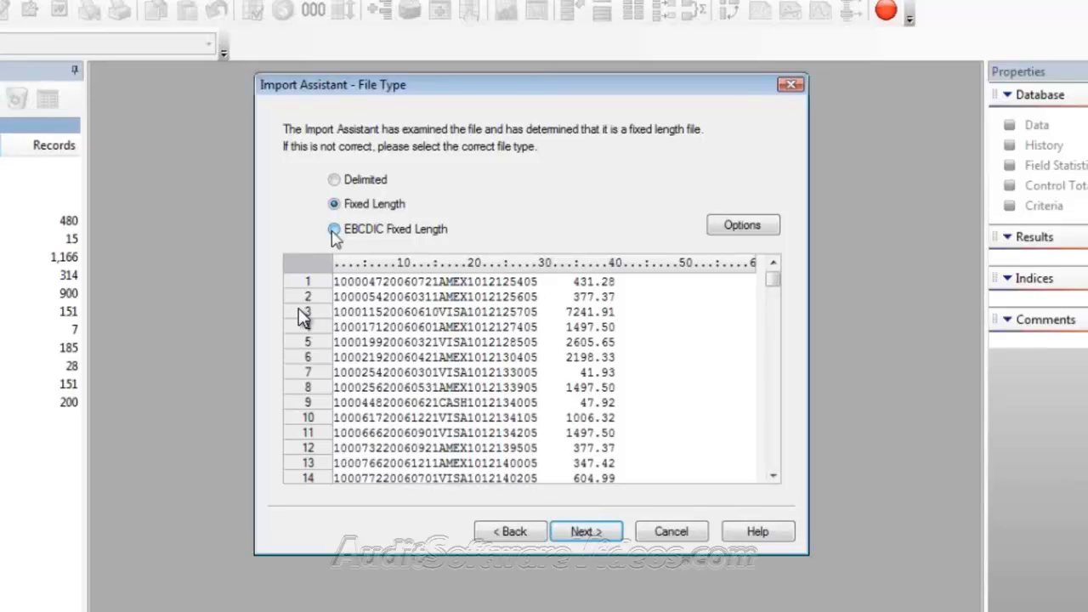
Compare the EBCDIC preview, check the formatting options unchanged, and accept Fixed Length as the file type
{"action": "left_click", "coordinate": [333, 230]}
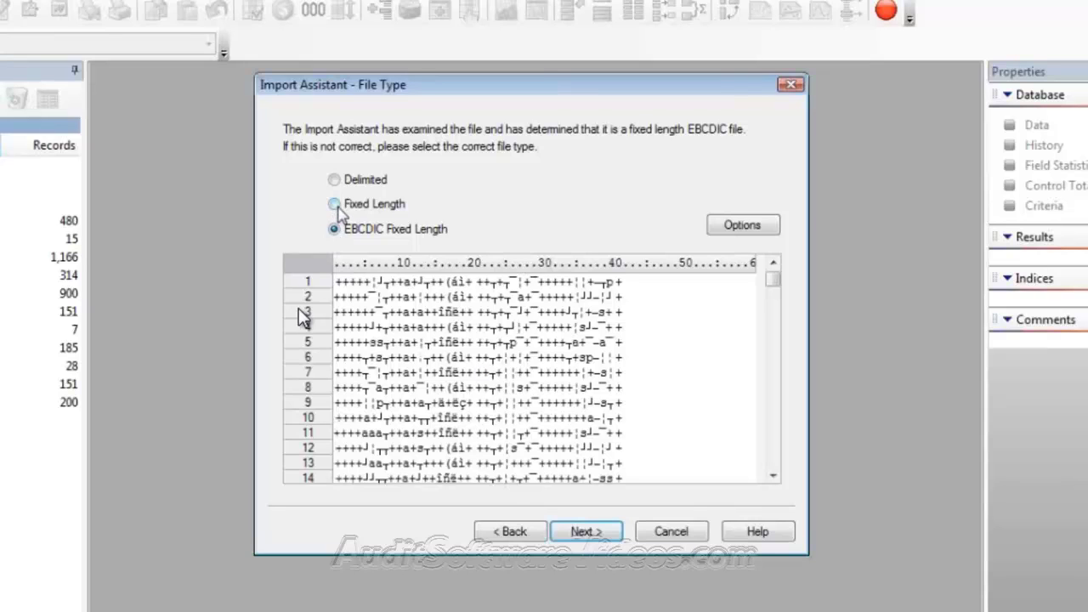
{"action": "left_click", "coordinate": [335, 206]}
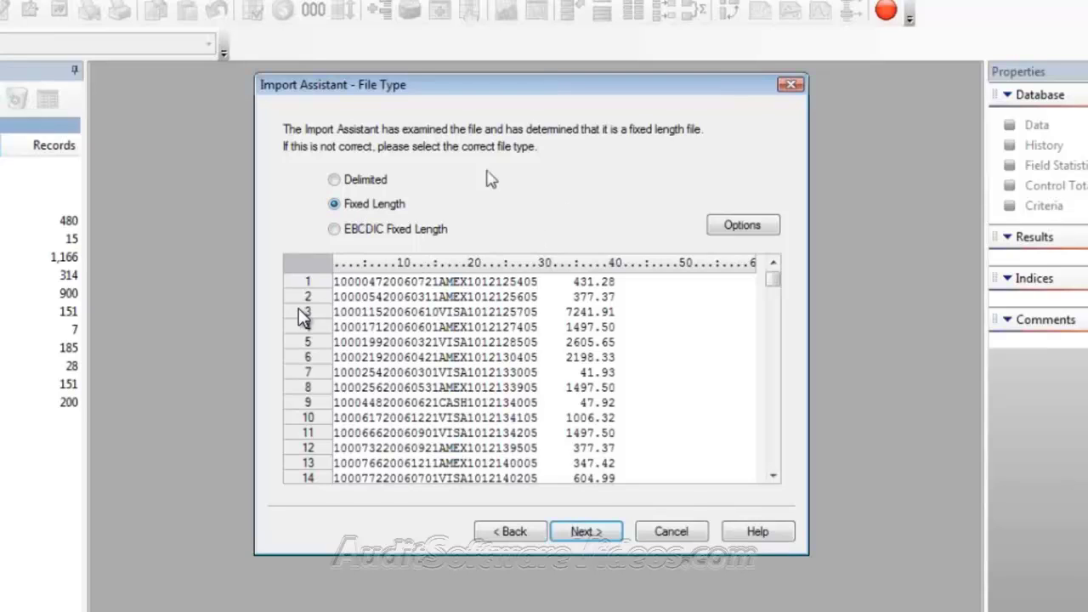
{"action": "left_click", "coordinate": [728, 228]}
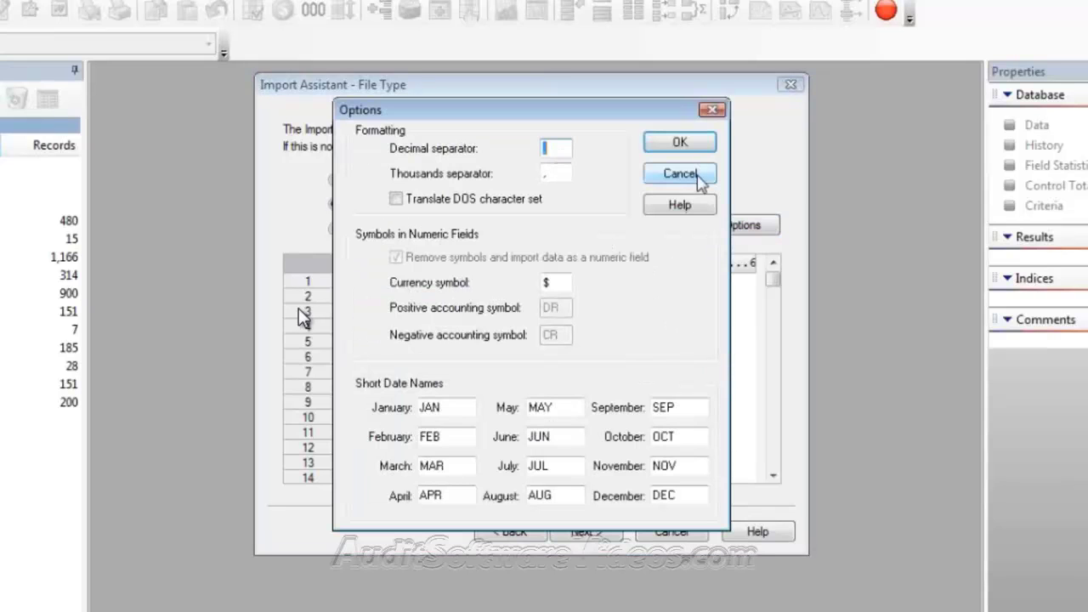
{"action": "left_click", "coordinate": [680, 174]}
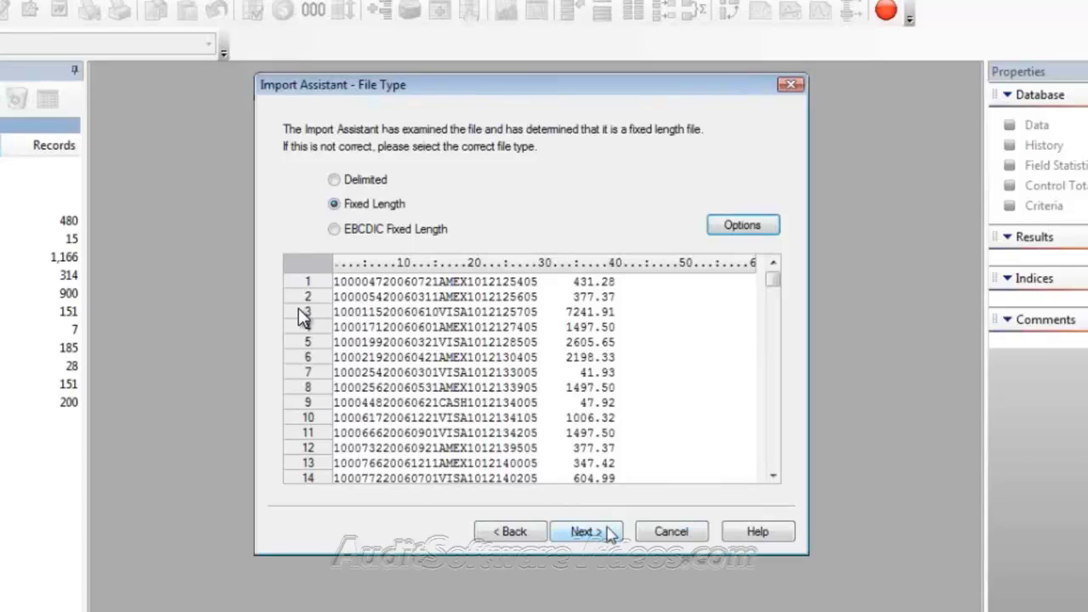
{"action": "left_click", "coordinate": [584, 532]}
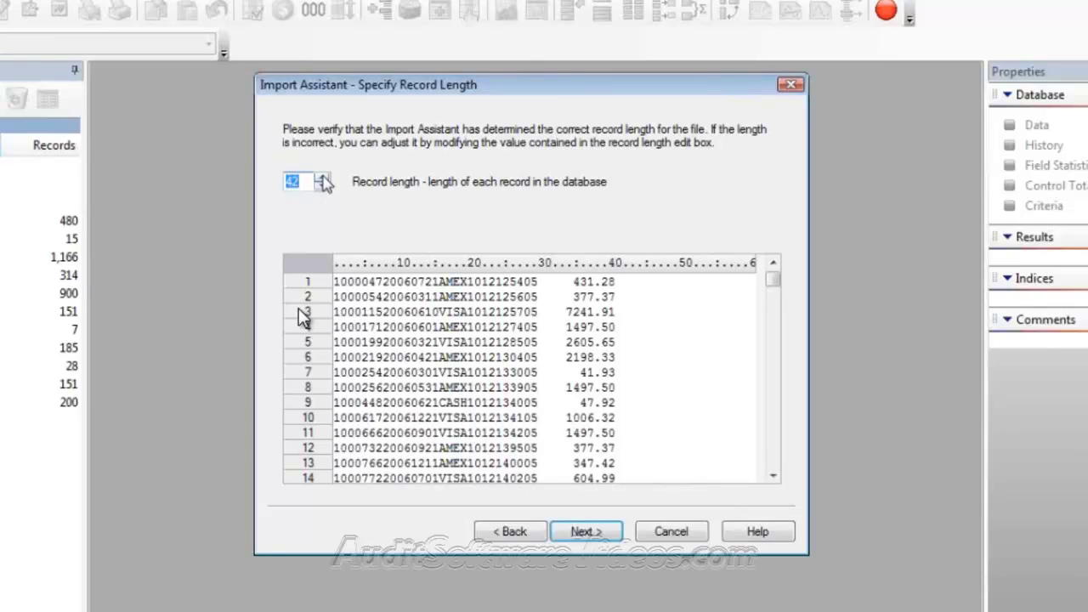
Try record lengths above and below the suggested one, including 41, and return the record length to 42
{"action": "left_click", "coordinate": [322, 178]}
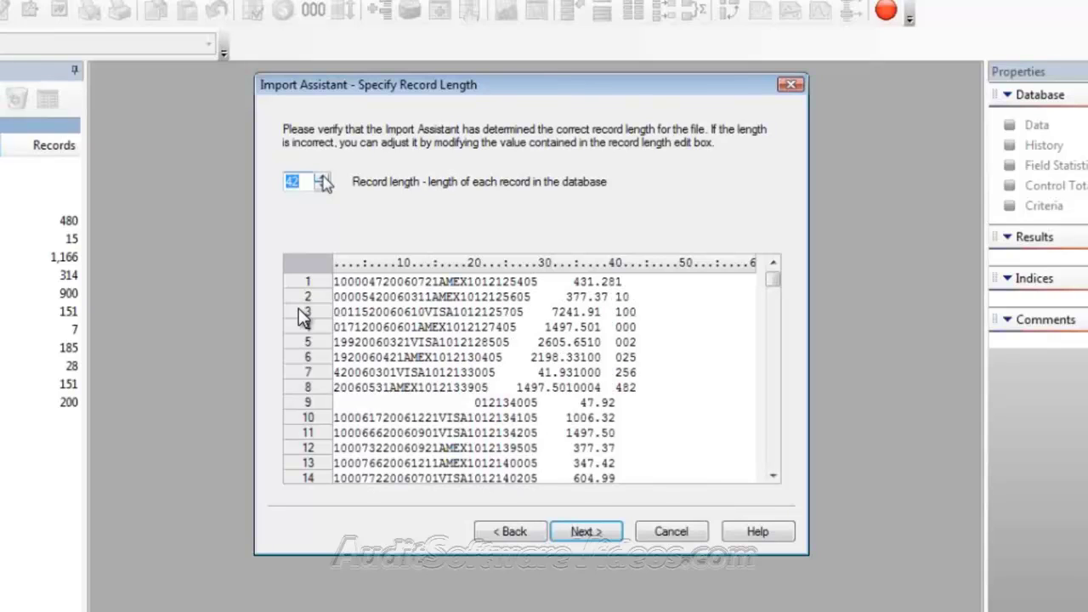
{"action": "left_click", "coordinate": [321, 185]}
{"action": "left_click", "coordinate": [321, 185]}
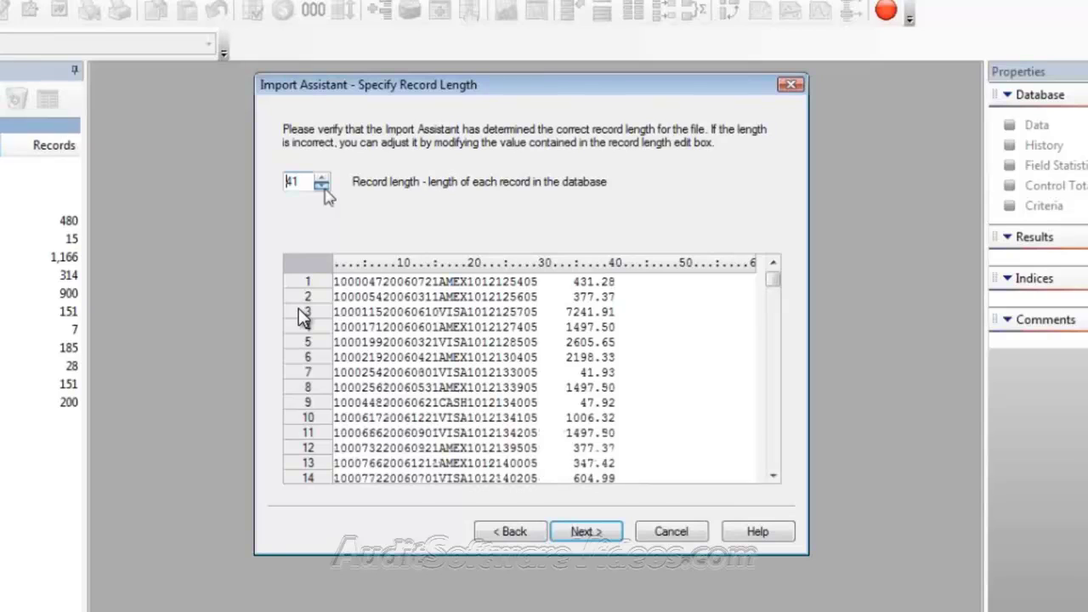
{"action": "left_click", "coordinate": [322, 185]}
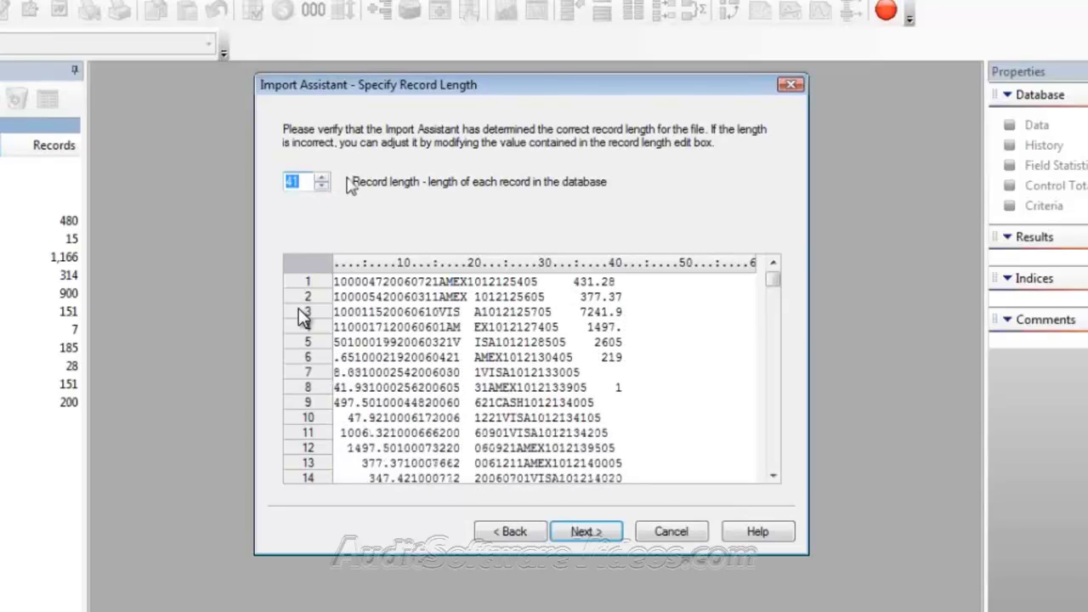
{"action": "left_click", "coordinate": [323, 178]}
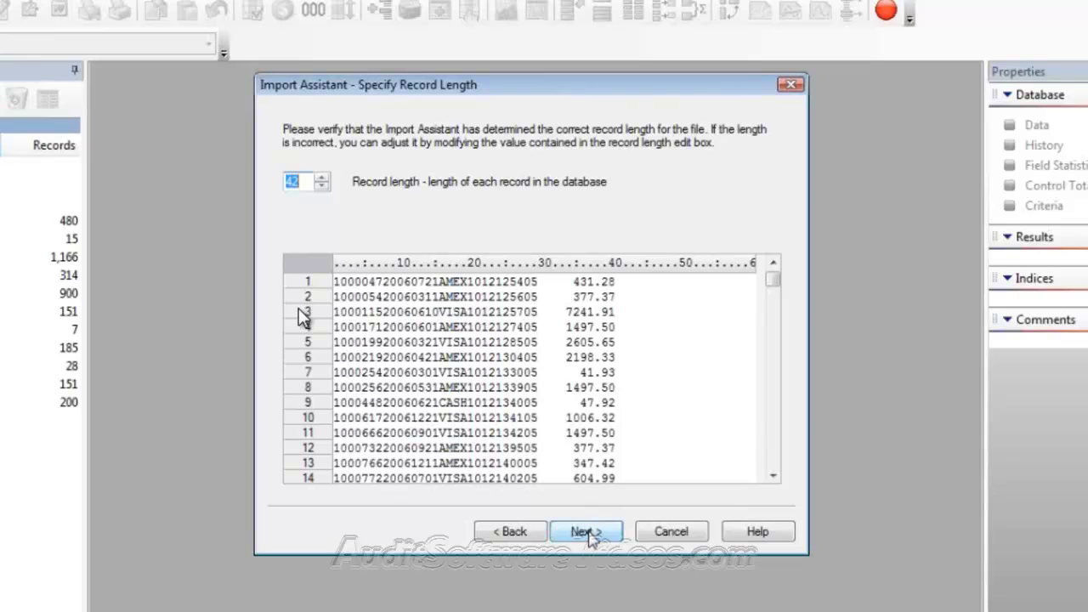
Accept the record length and remove the suggested field lines after columns 1 and 8
{"action": "left_click", "coordinate": [589, 528]}
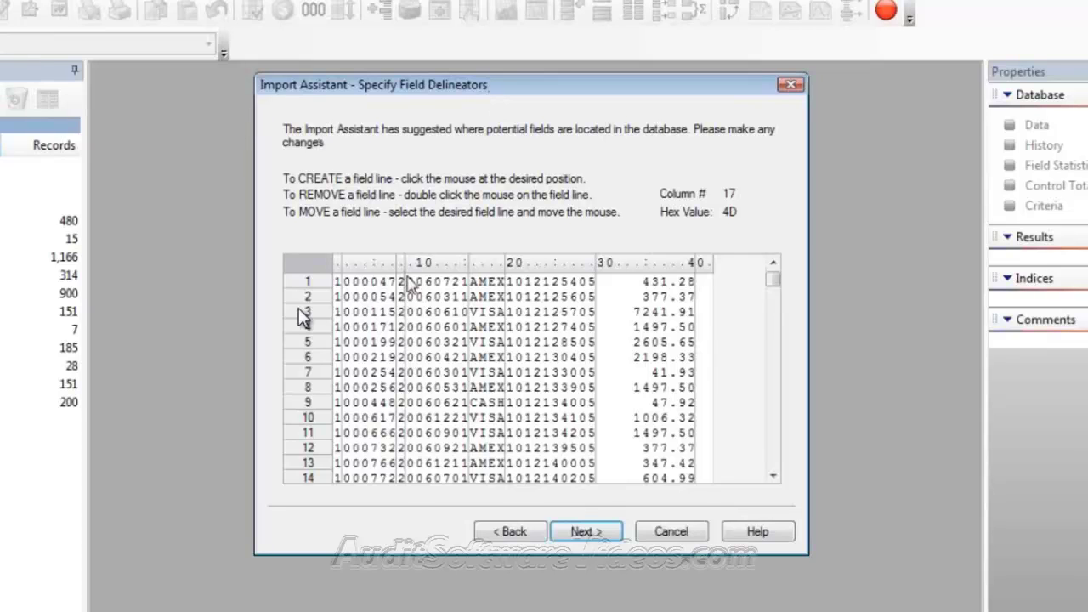
{"action": "left_click", "coordinate": [396, 285]}
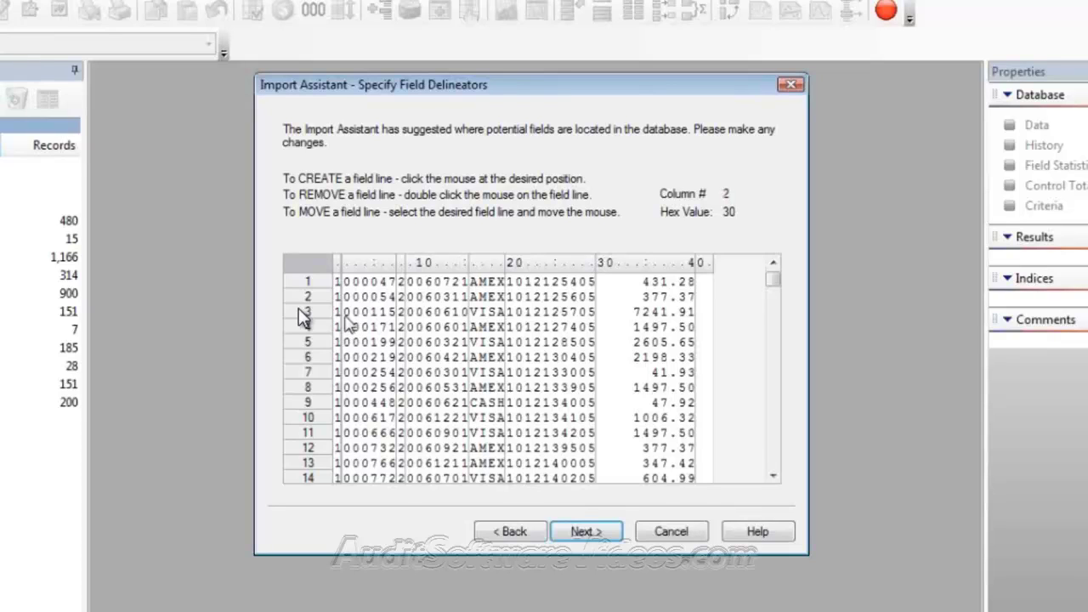
{"action": "double_click", "coordinate": [342, 319]}
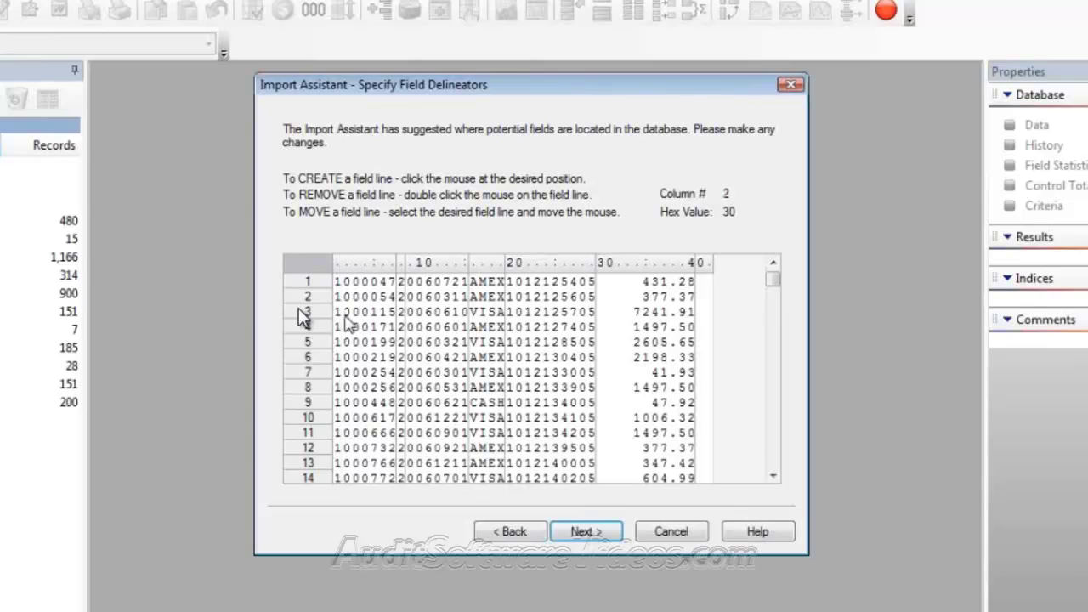
{"action": "left_click", "coordinate": [344, 317]}
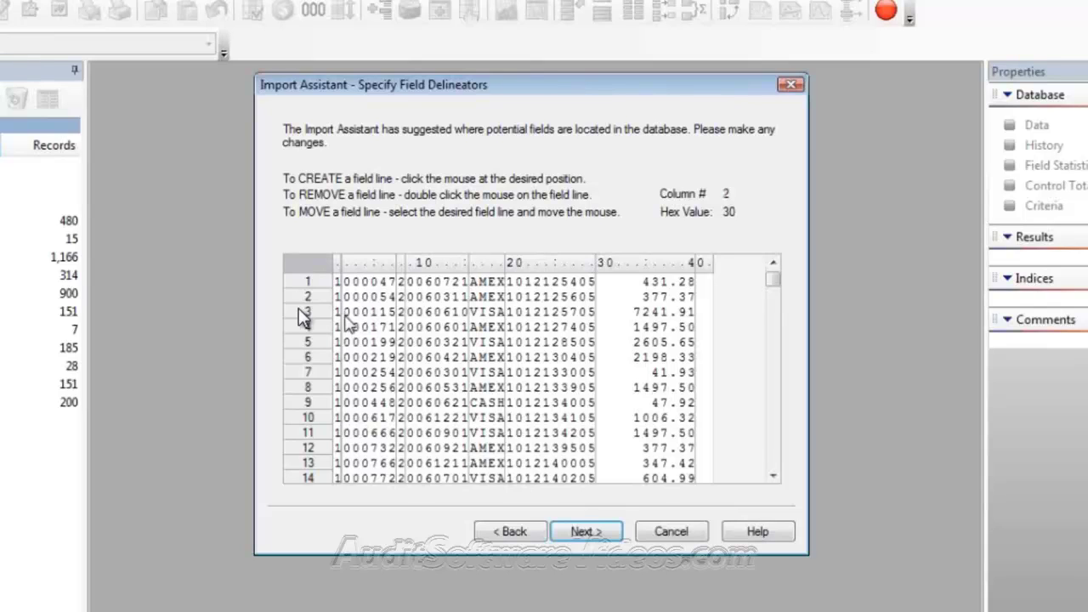
{"action": "double_click", "coordinate": [345, 316]}
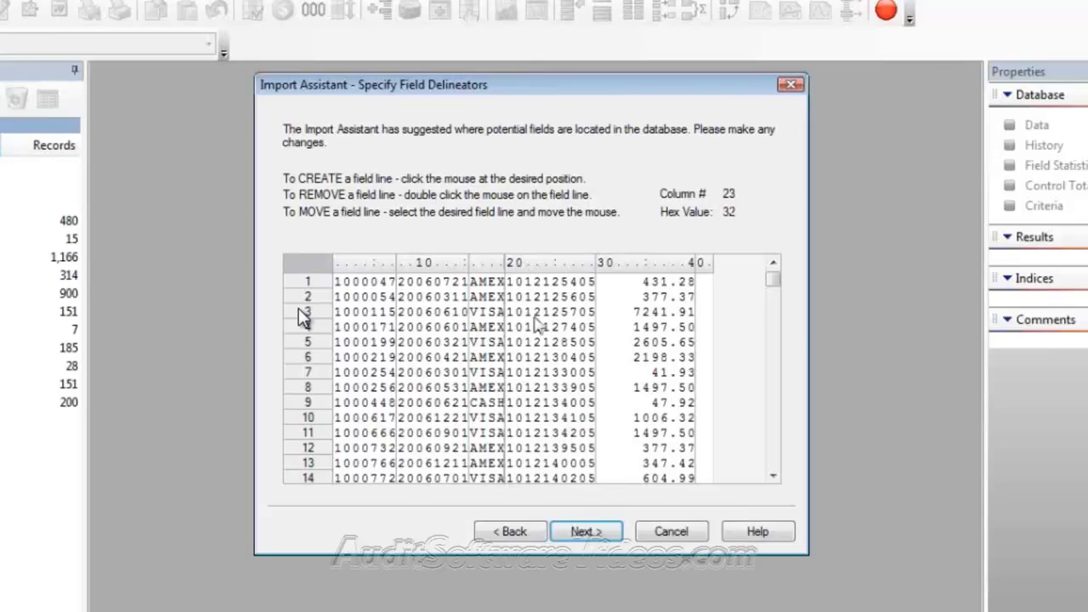
Split the ten-digit number block with new field lines before column 23 and before column 28
{"action": "left_click", "coordinate": [533, 320]}
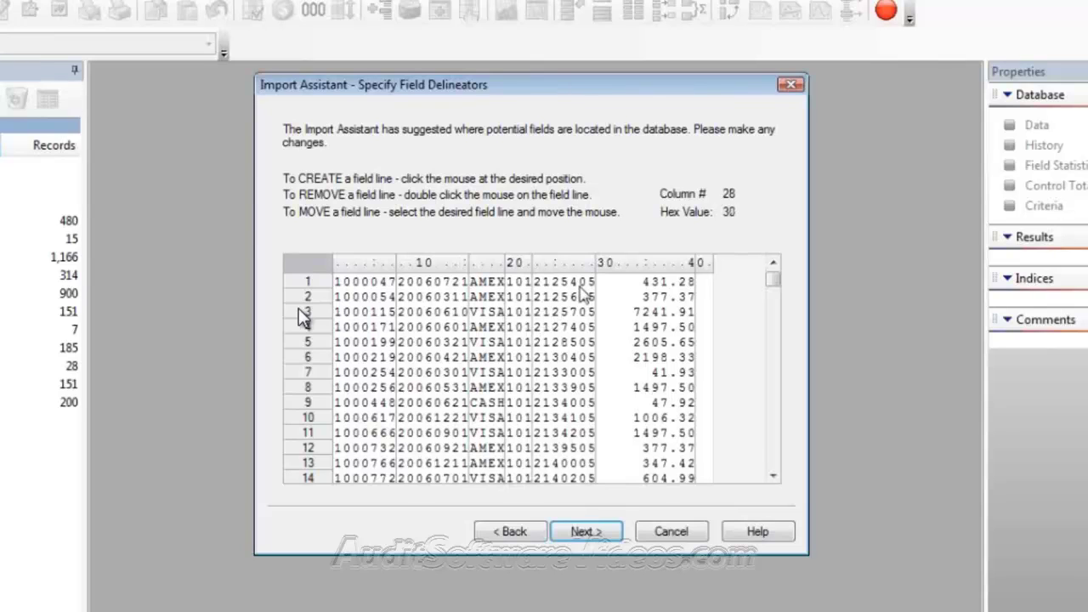
{"action": "left_click", "coordinate": [581, 295]}
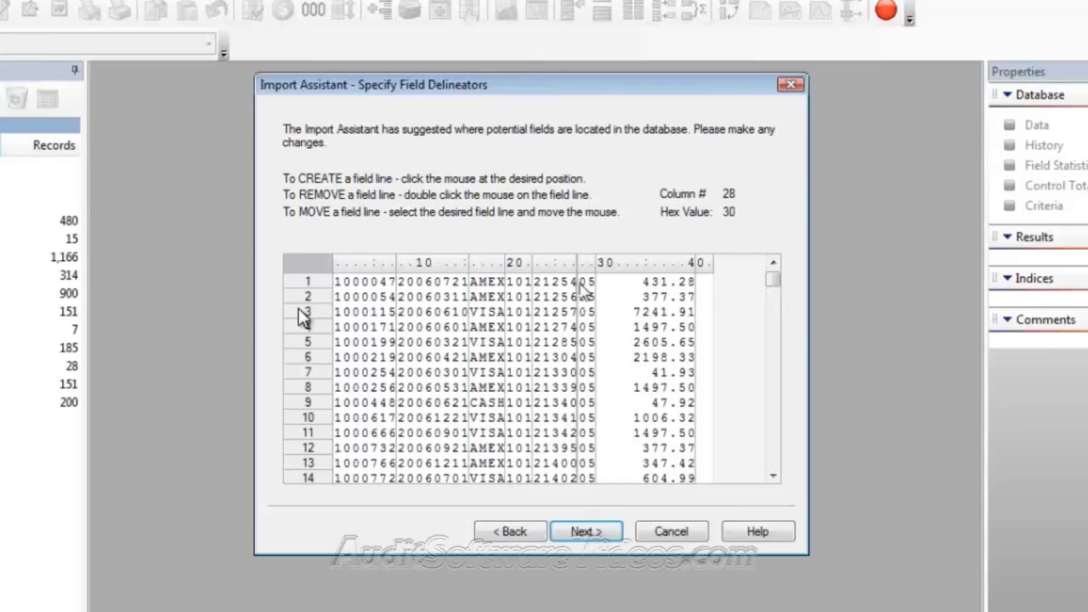
Try the last added field line before column 29 instead, and put it back before column 28
{"action": "mouse_move", "coordinate": [578, 293]}
{"action": "left_mouse_down"}
{"action": "mouse_move", "coordinate": [532, 293]}
{"action": "mouse_move", "coordinate": [557, 293]}
{"action": "mouse_move", "coordinate": [537, 293]}
{"action": "mouse_move", "coordinate": [557, 311]}
{"action": "mouse_move", "coordinate": [582, 298]}
{"action": "left_mouse_up"}
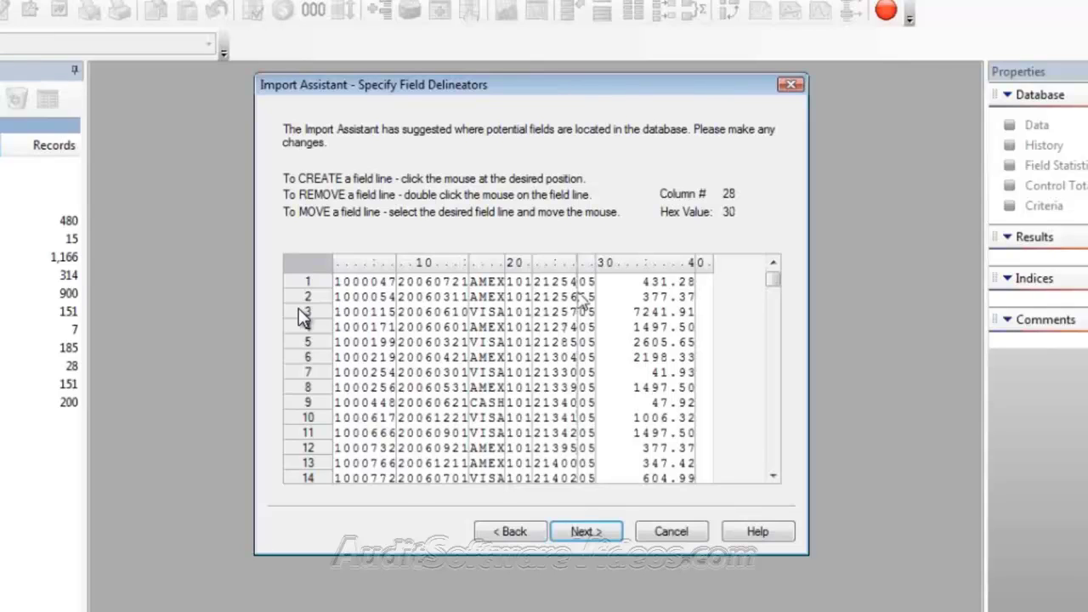
{"action": "double_click", "coordinate": [578, 293]}
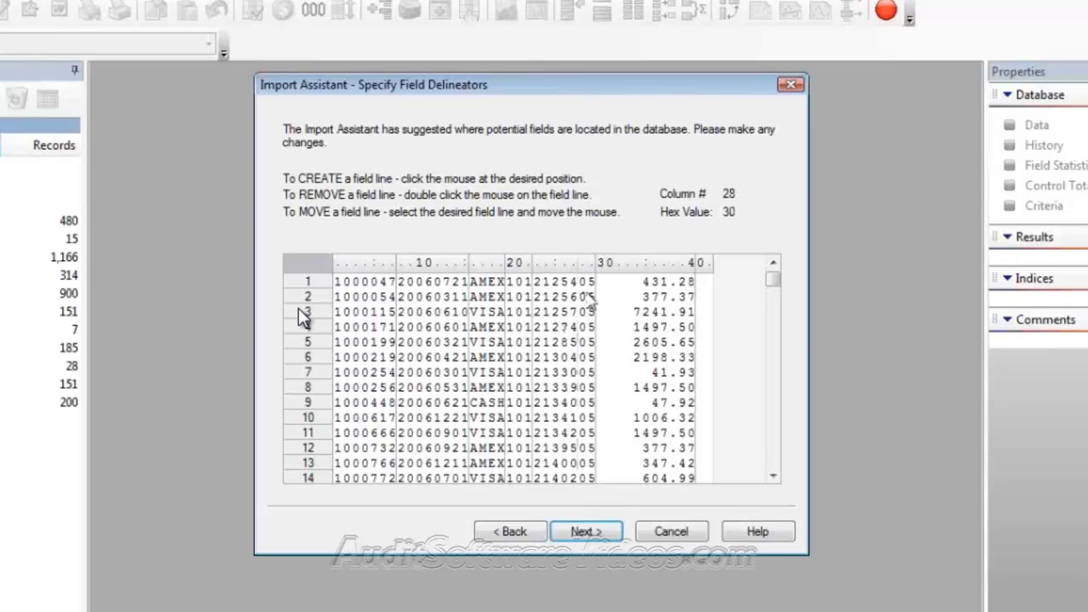
{"action": "left_click", "coordinate": [588, 293]}
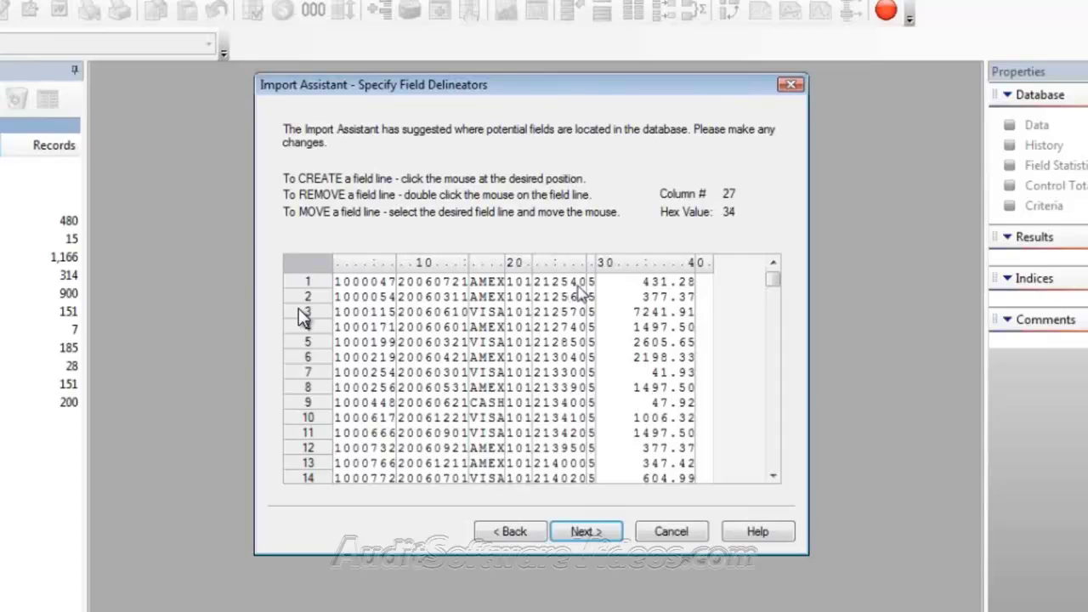
{"action": "left_click", "coordinate": [586, 297]}
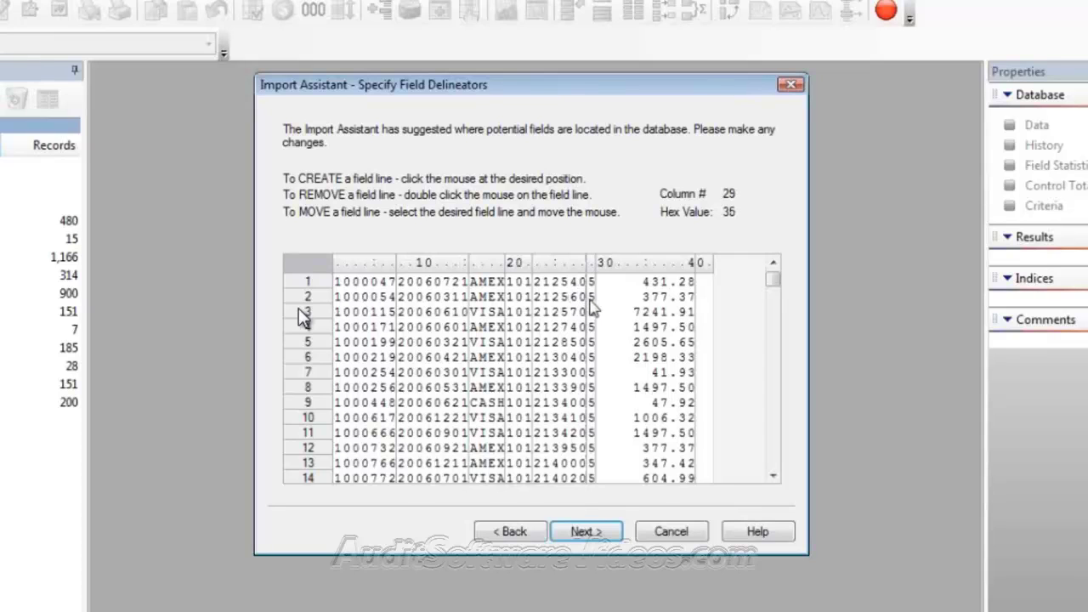
{"action": "double_click", "coordinate": [586, 303]}
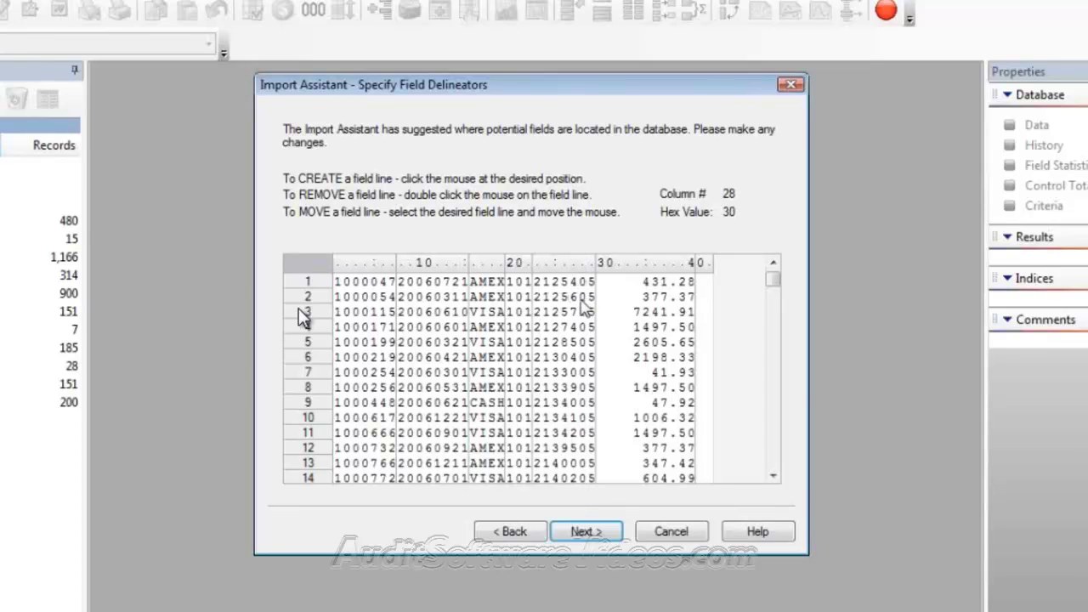
{"action": "left_click", "coordinate": [584, 305]}
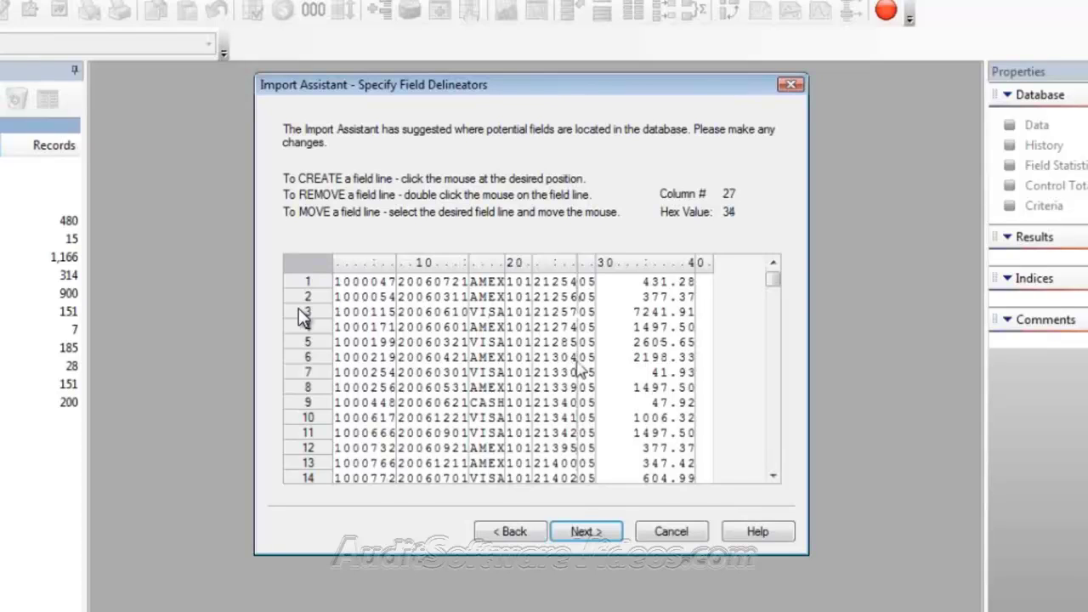
Accept the field lines and name the first numeric field INV NO
{"action": "left_click", "coordinate": [607, 538]}
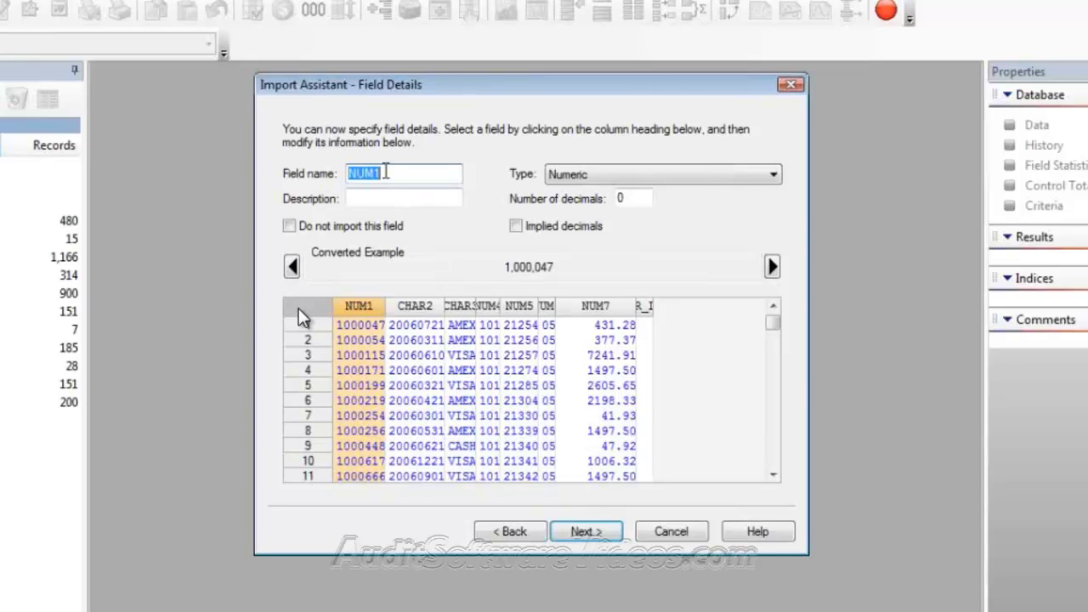
{"action": "mouse_move", "coordinate": [392, 174]}
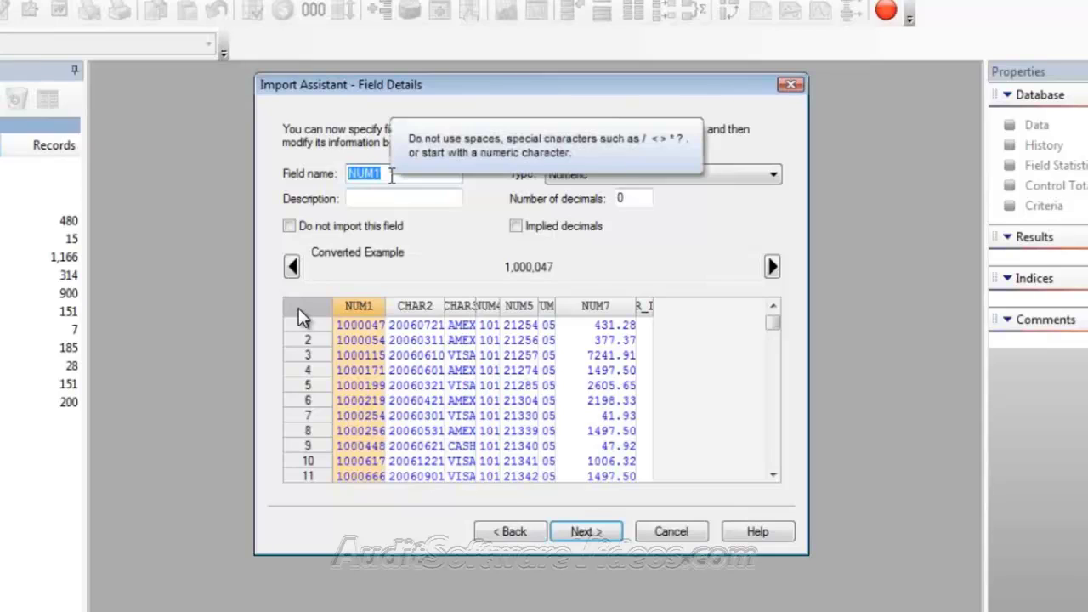
{"action": "type", "text": "INV N"}
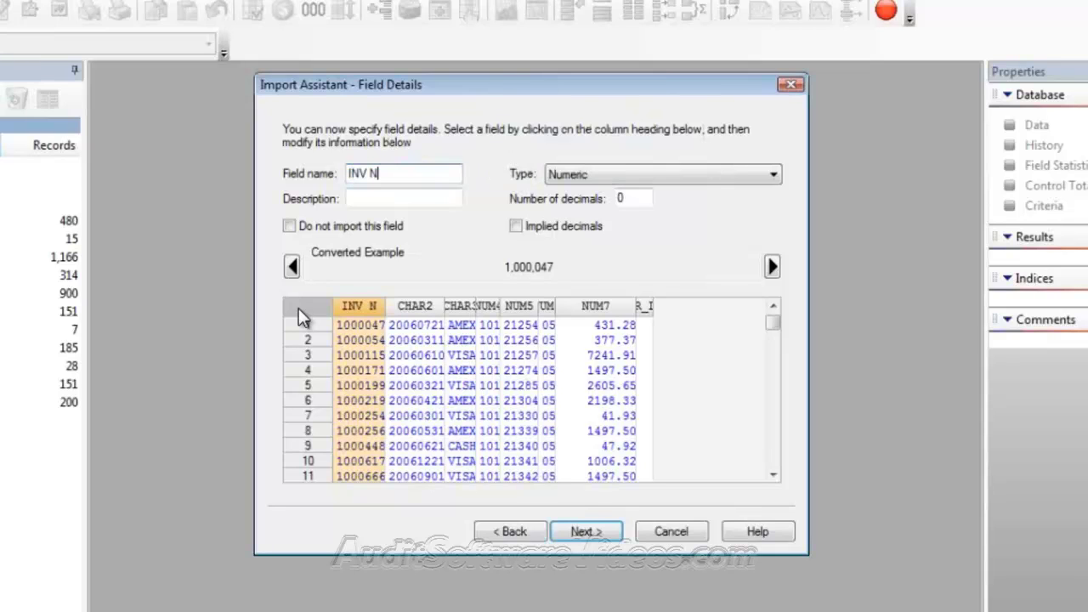
{"action": "type", "text": "O"}
Name the second field TRANS DATE and set its type to Date with the mask YYYYMMDD
{"action": "left_click", "coordinate": [419, 308]}
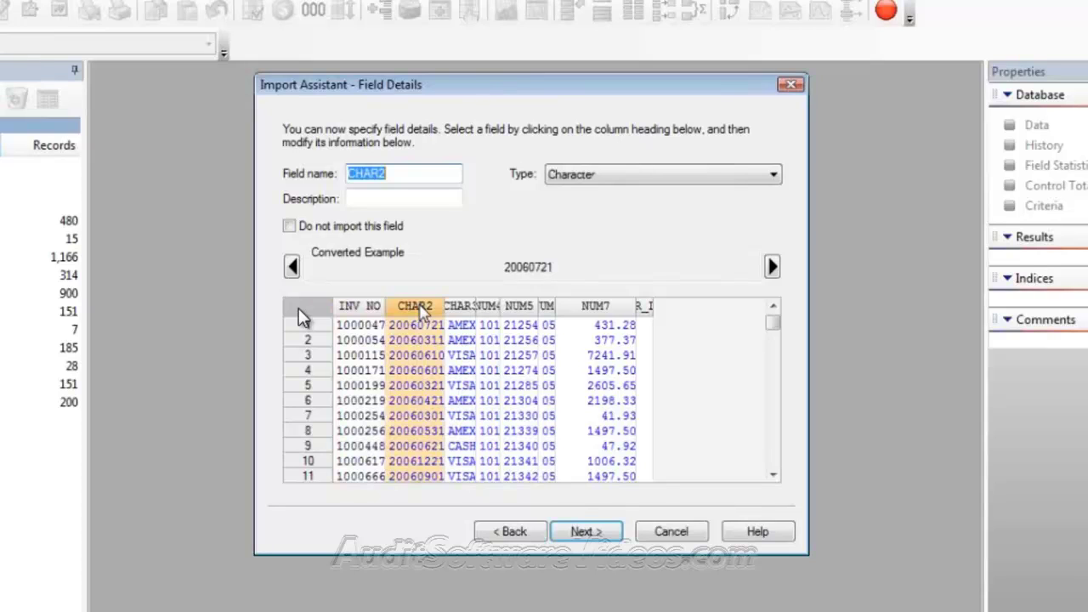
{"action": "type", "text": "TRAN"}
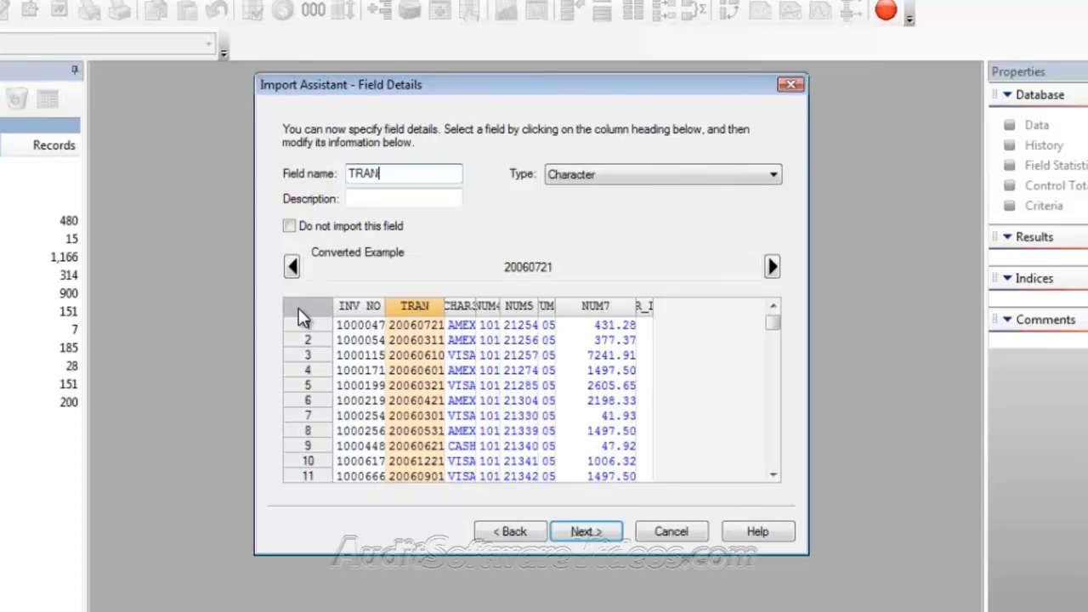
{"action": "type", "text": "S DATE"}
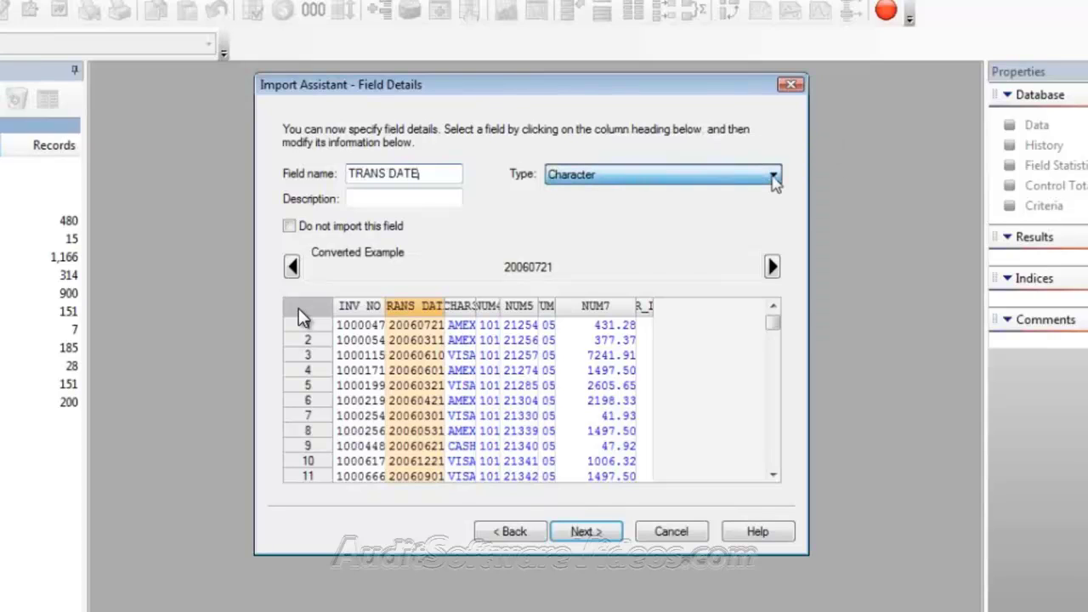
{"action": "left_click", "coordinate": [774, 176]}
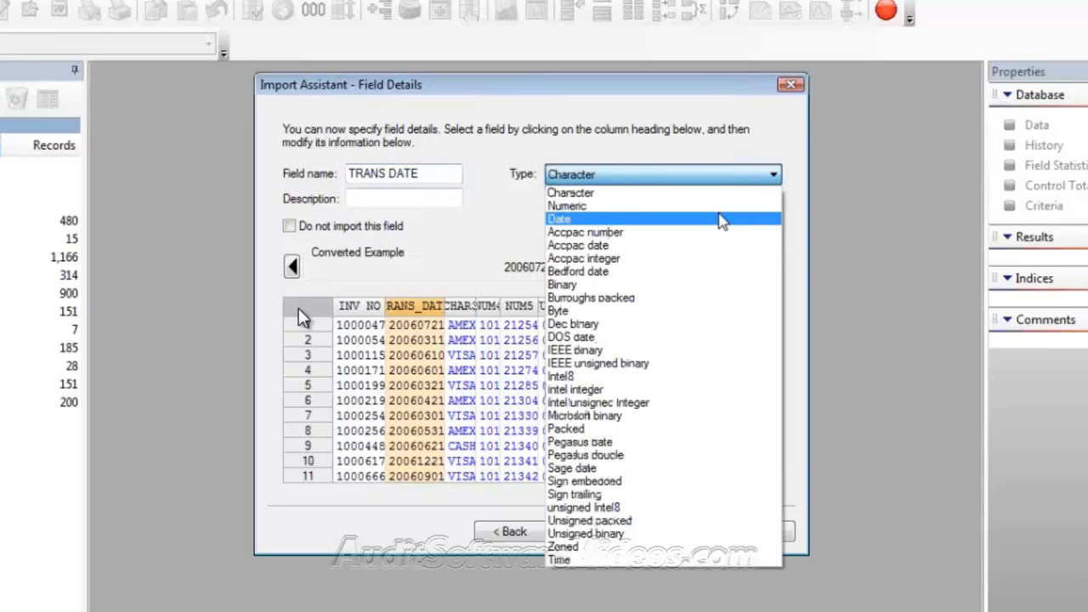
{"action": "left_click", "coordinate": [720, 220]}
{"action": "left_click", "coordinate": [676, 198]}
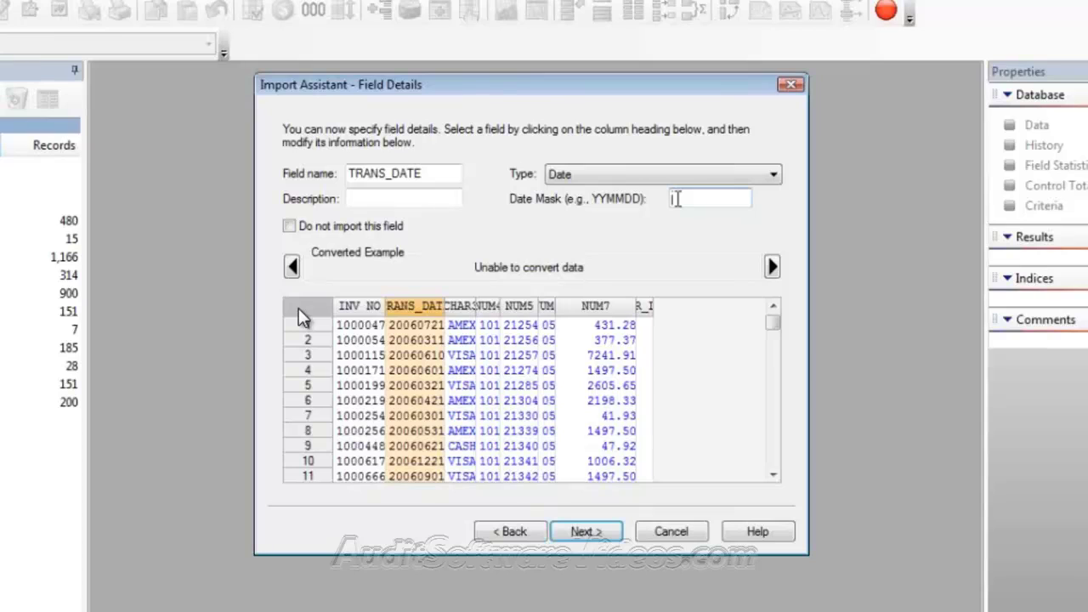
{"action": "type", "text": "YYYYMMDD"}
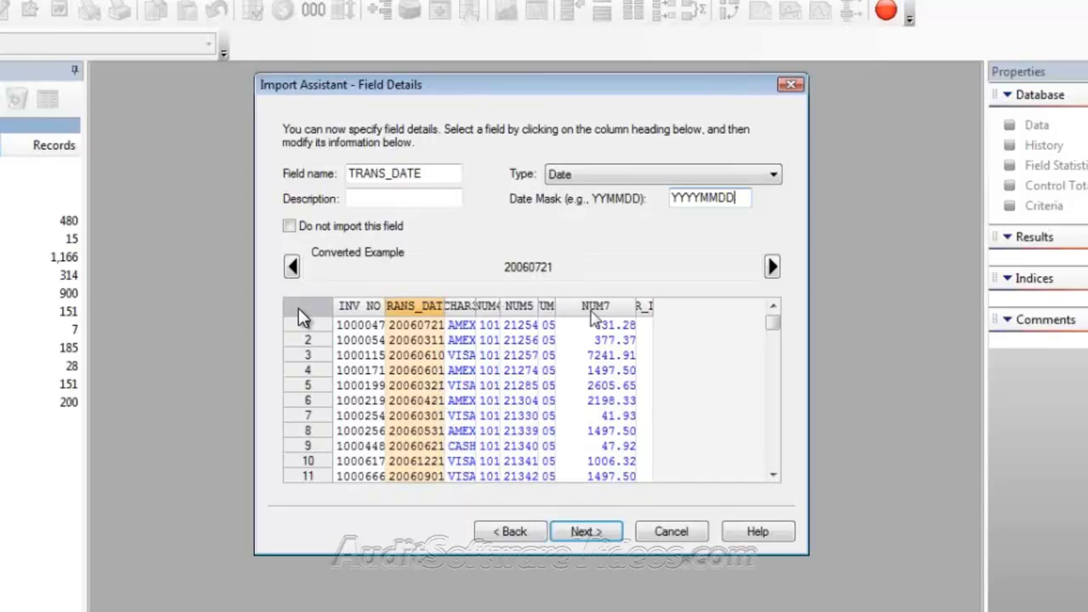
Name the card payment field PAY TYPE and the three-digit field beside it SALESMAN
{"action": "left_click", "coordinate": [468, 312]}
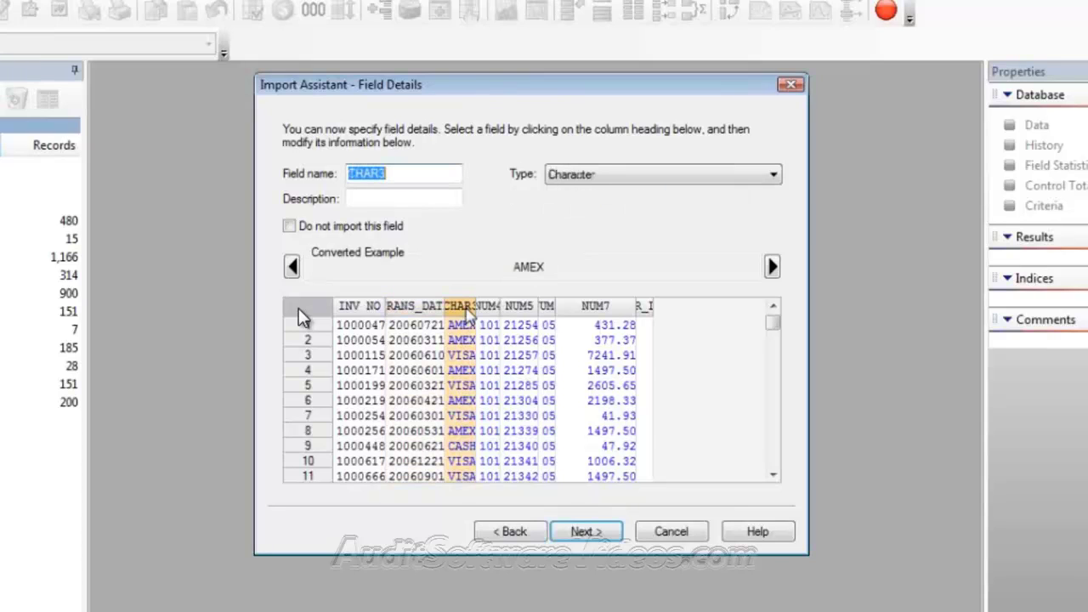
{"action": "type", "text": "PAY"}
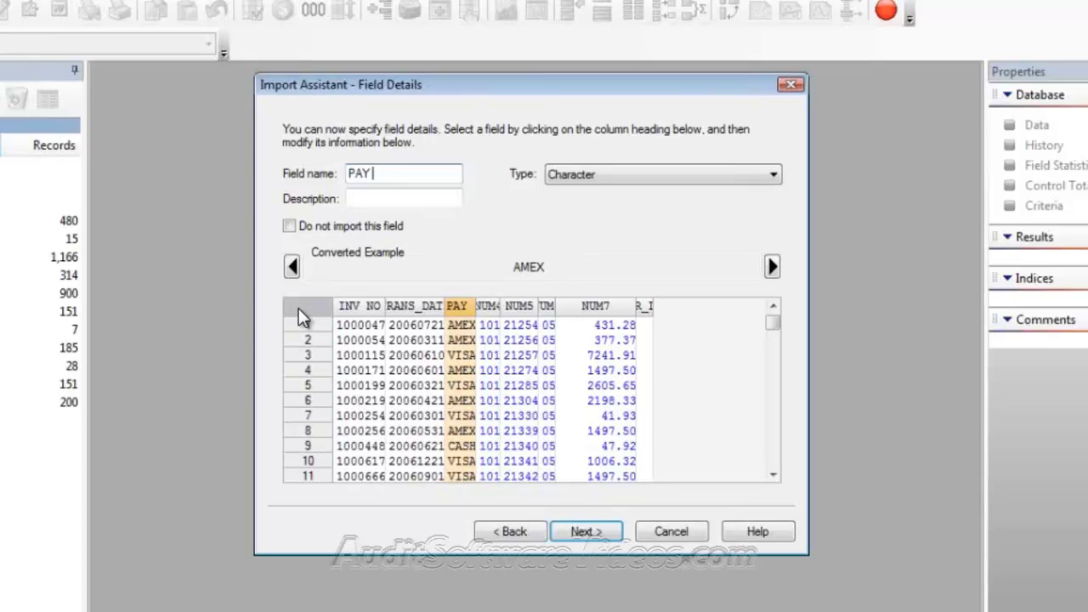
{"action": "type", "text": " TYPE"}
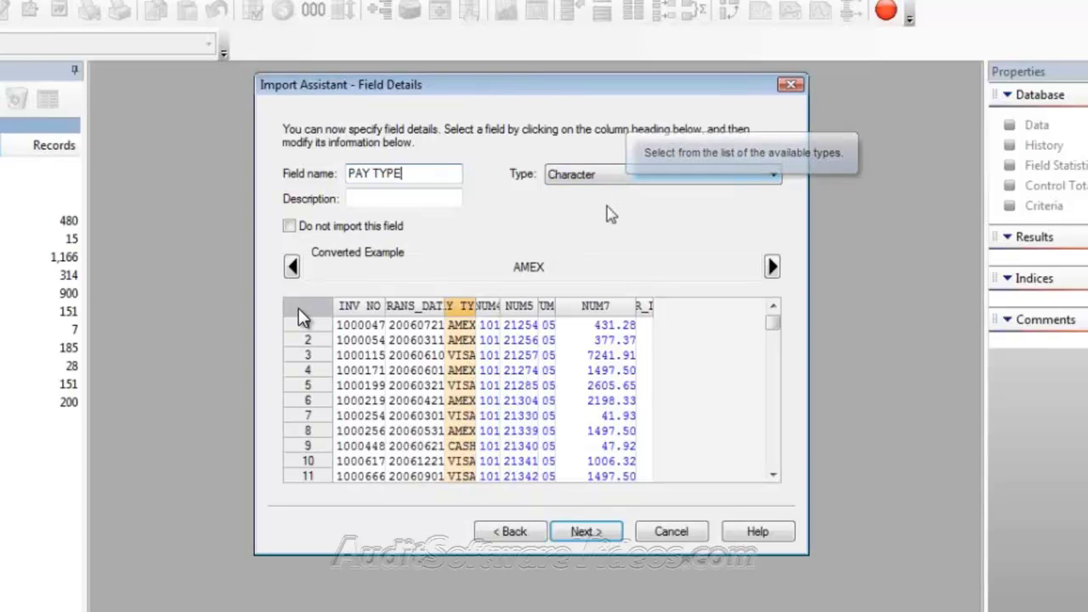
{"action": "left_click", "coordinate": [491, 308]}
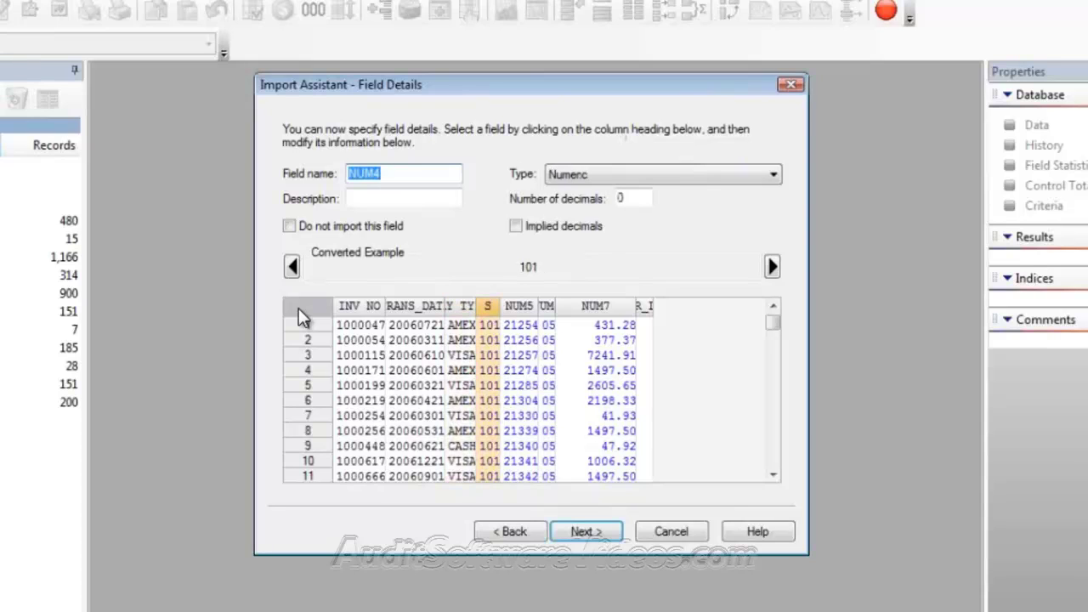
{"action": "type", "text": "SALES"}
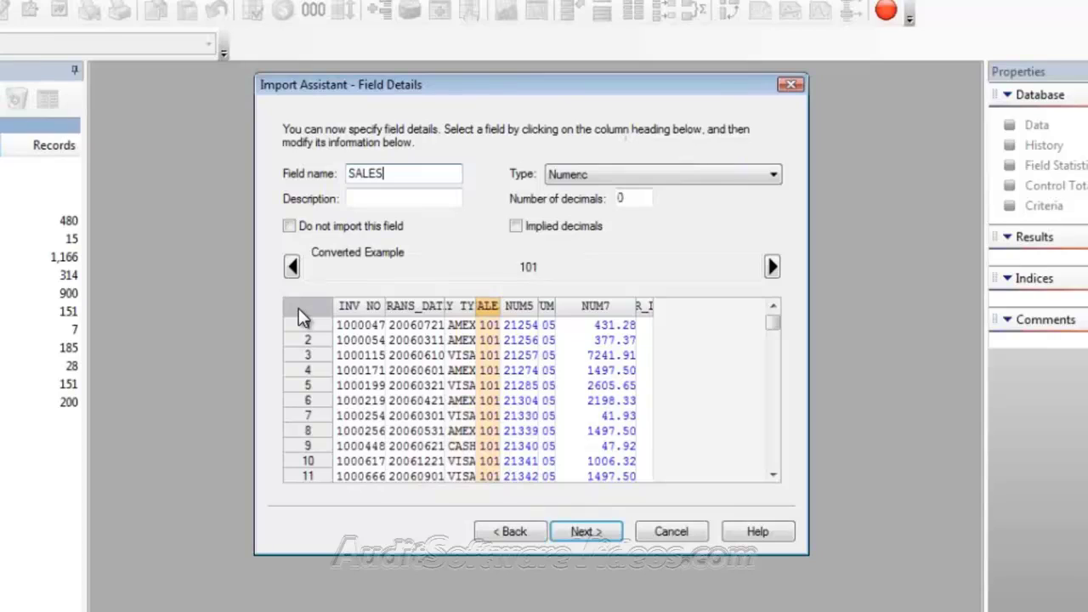
{"action": "type", "text": "MAN"}
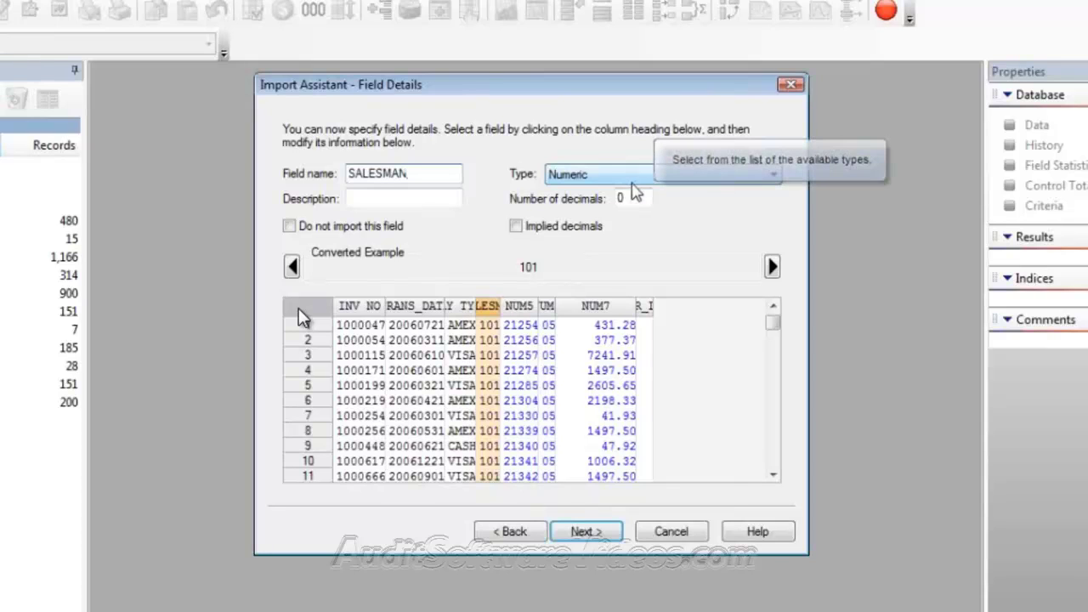
Name the five-digit numeric field CUST NO
{"action": "left_click", "coordinate": [527, 313]}
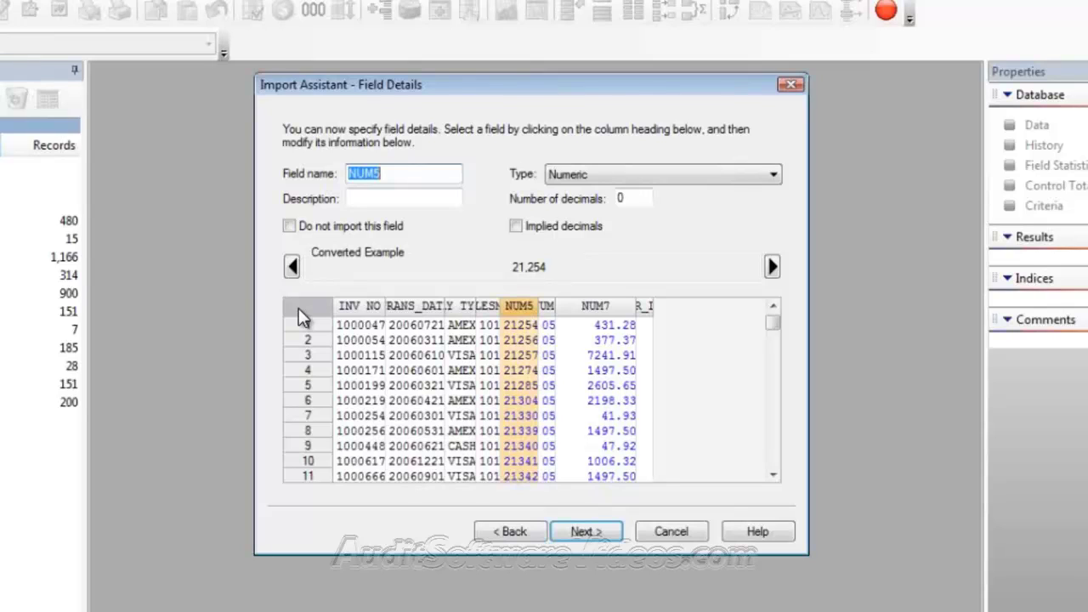
{"action": "type", "text": "CUST "}
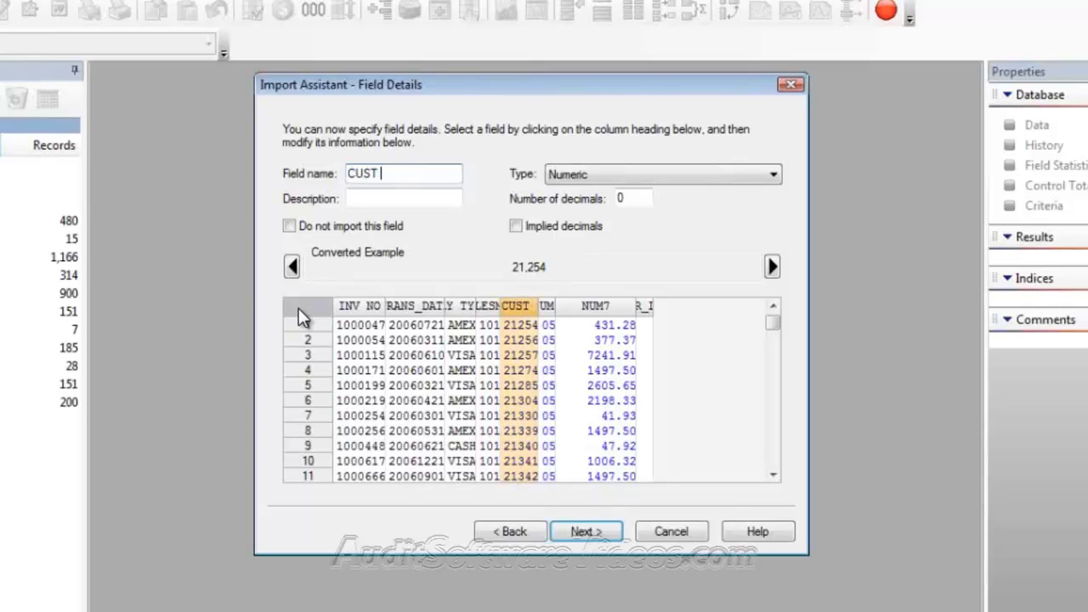
{"action": "type", "text": "NO"}
Name the two-digit field PROD CODE and set its type to Character
{"action": "left_click", "coordinate": [548, 307]}
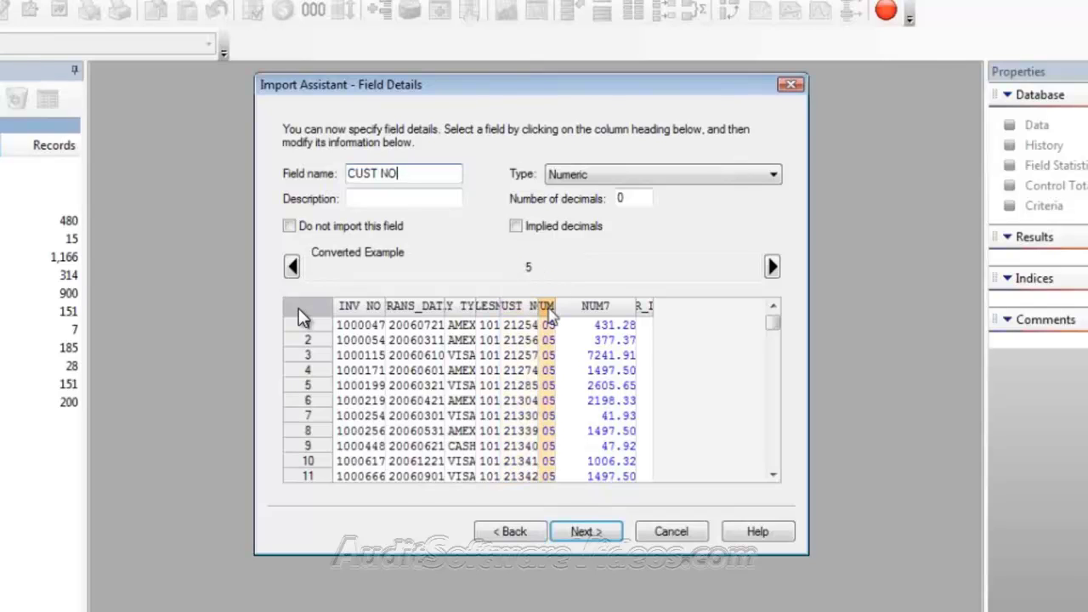
{"action": "type", "text": "PROD"}
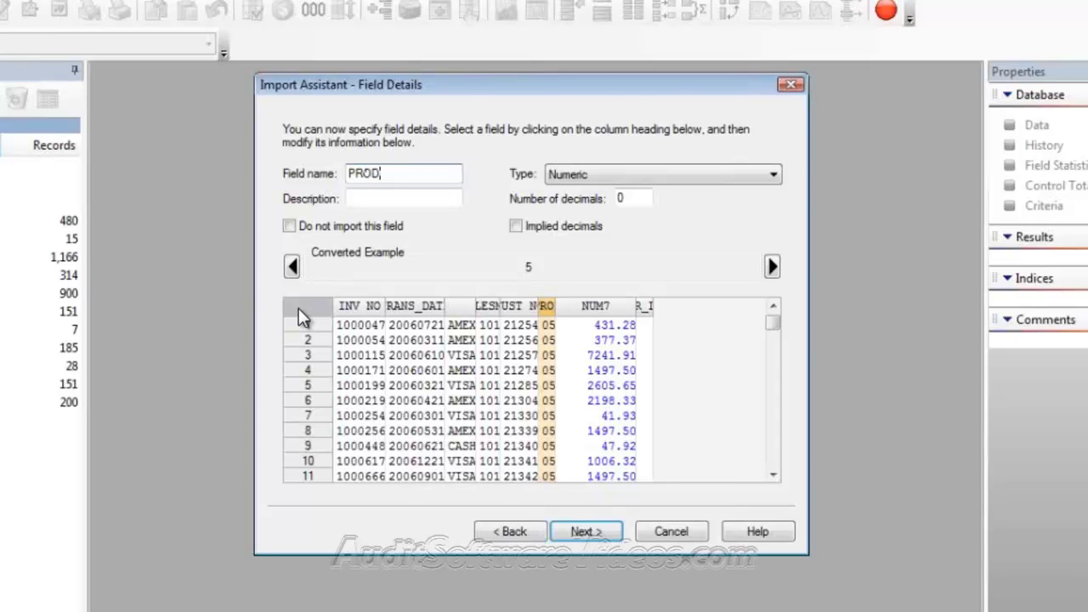
{"action": "type", "text": " CODE"}
{"action": "left_click", "coordinate": [769, 187]}
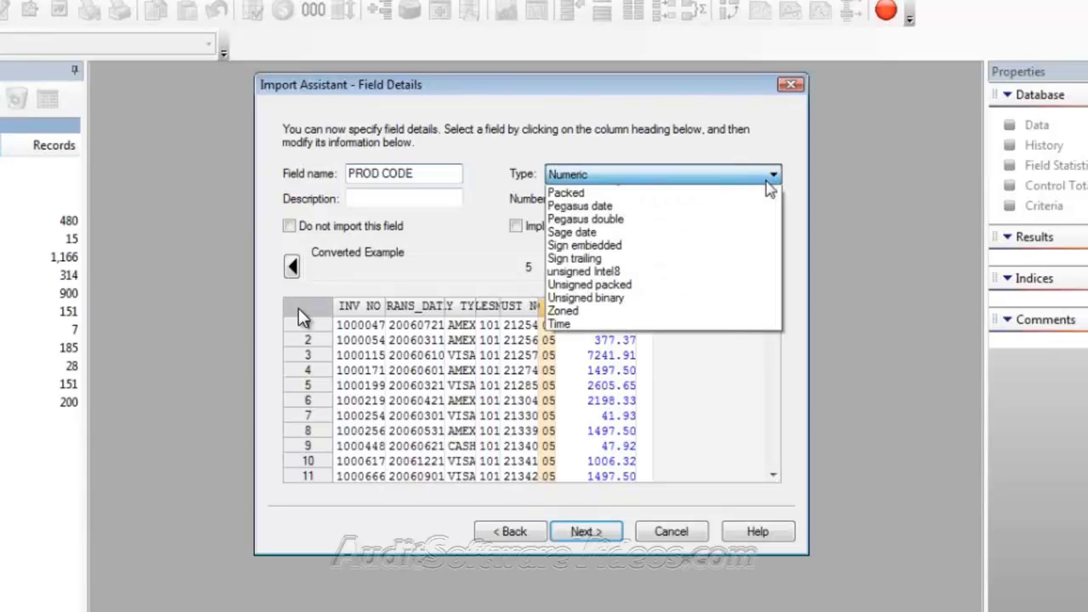
{"action": "left_click", "coordinate": [761, 188]}
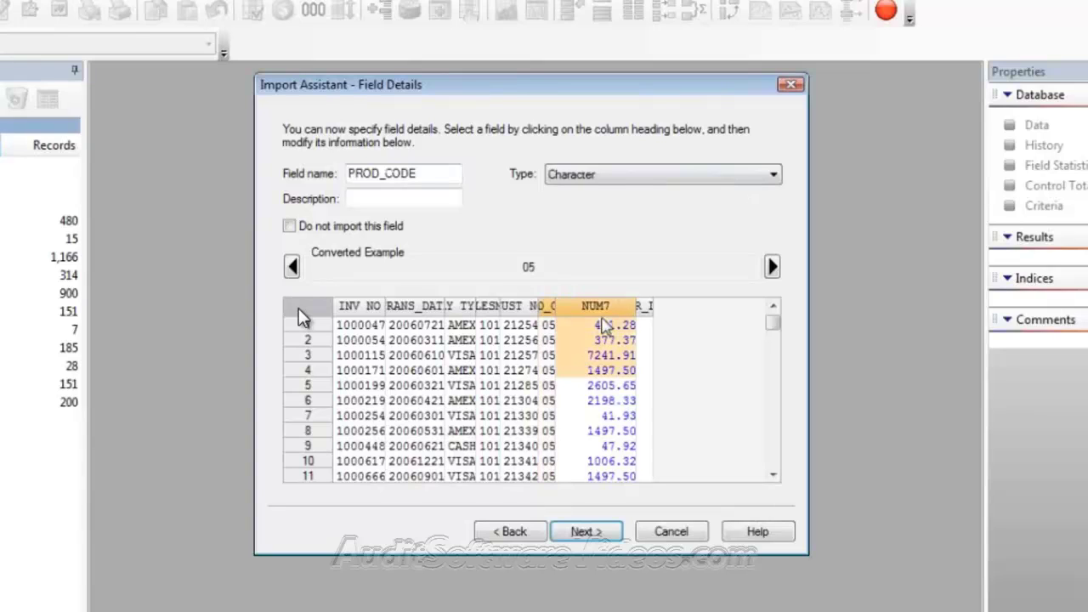
Name the field with decimal values AMOUNT, give it 2 decimals, and accept the field details
{"action": "type", "text": "A"}
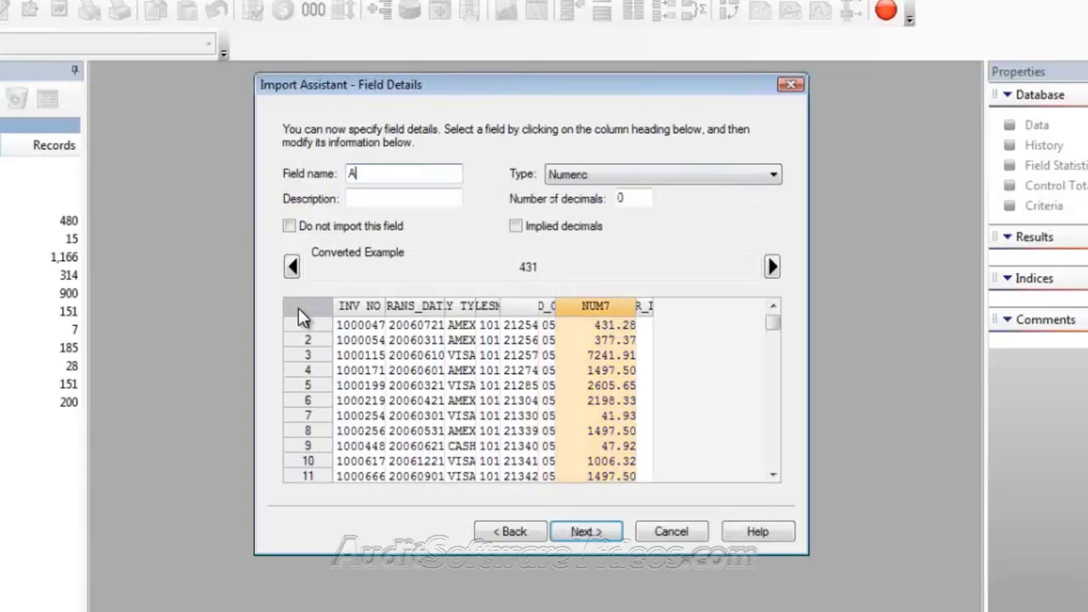
{"action": "type", "text": "MOUNT"}
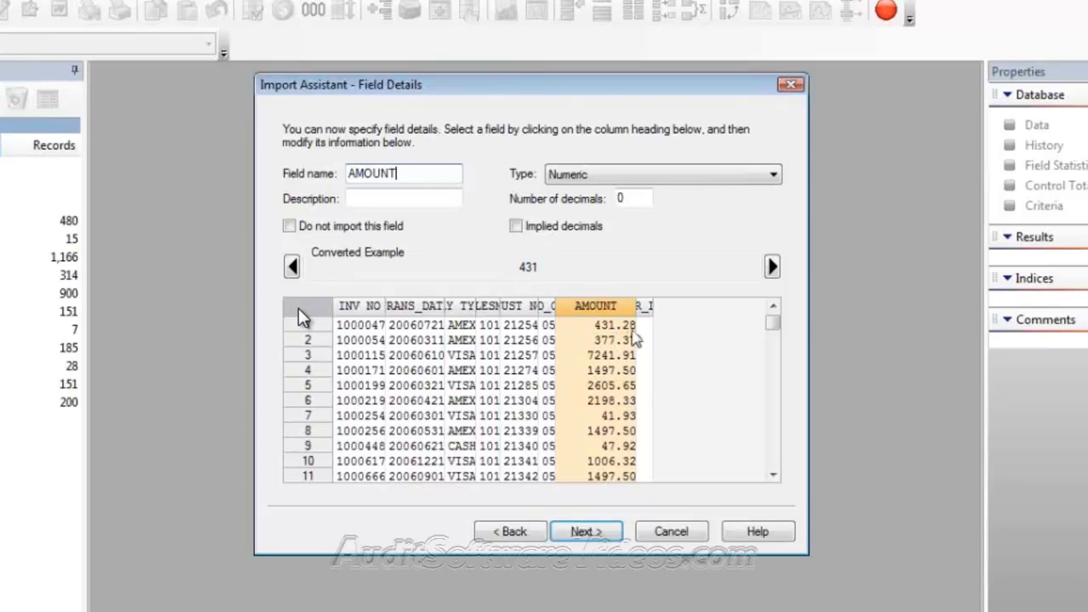
{"action": "left_click", "coordinate": [632, 197]}
{"action": "key", "text": "BackSpace"}
{"action": "type", "text": "2"}
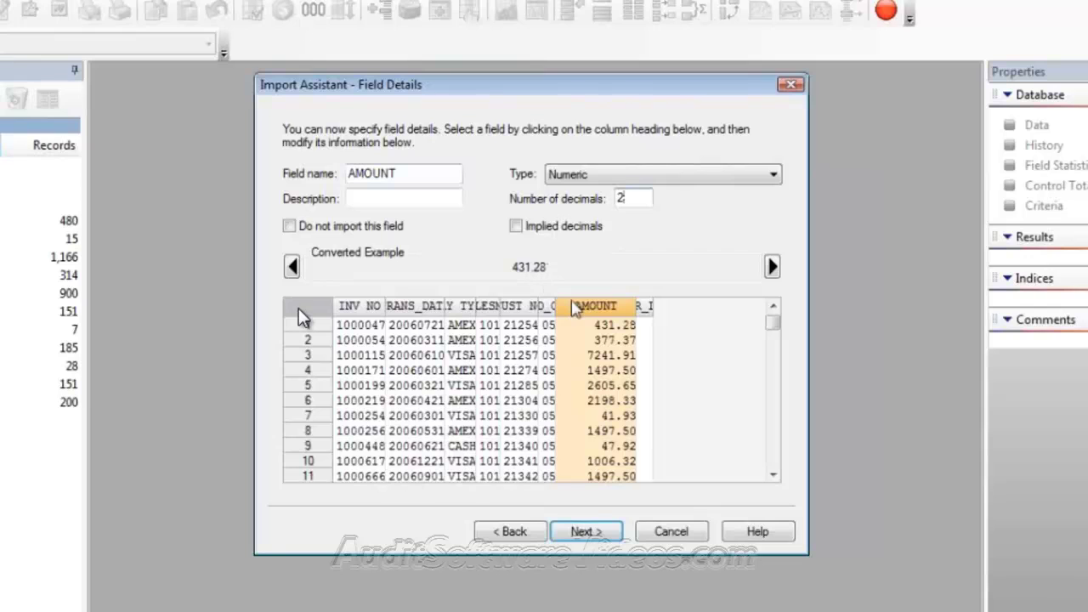
{"action": "left_click", "coordinate": [612, 534]}
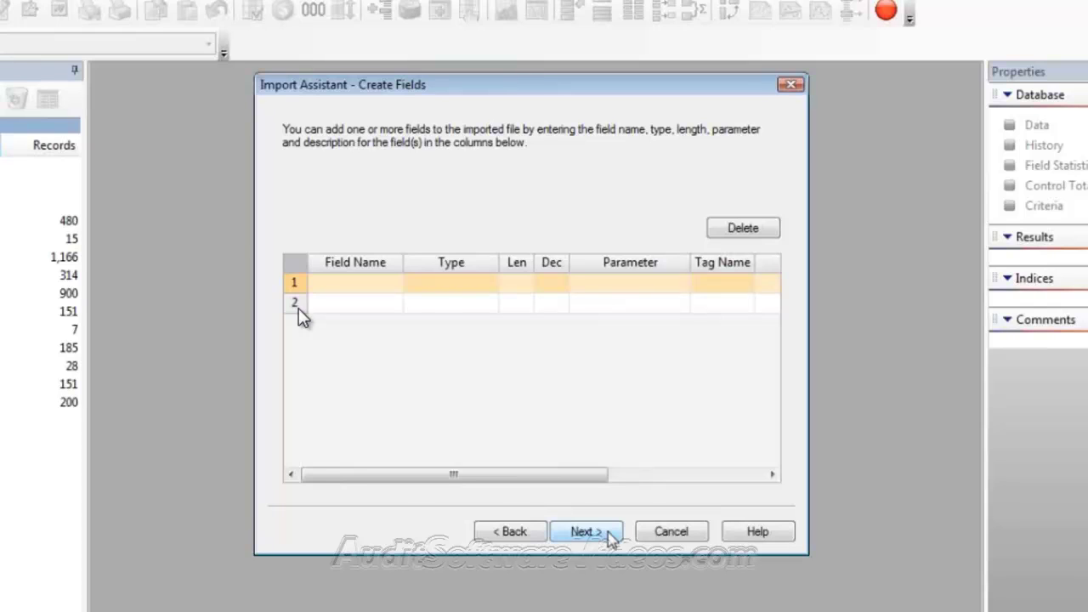
Skip creating extra fields, view the Equation Editor, and continue without any import criteria
{"action": "left_click", "coordinate": [587, 531]}
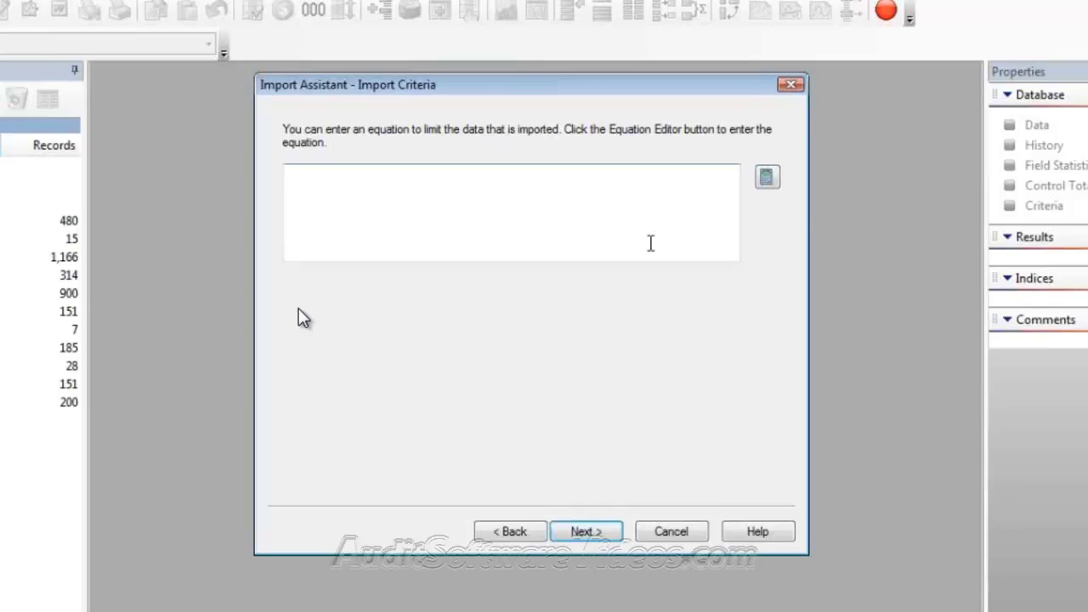
{"action": "left_click", "coordinate": [771, 182]}
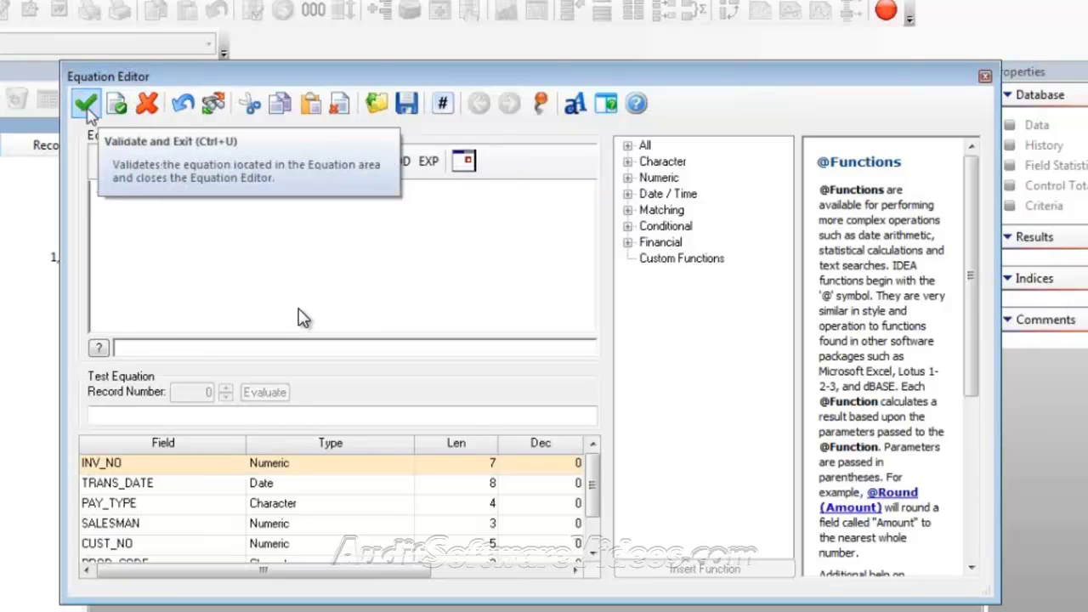
{"action": "left_click", "coordinate": [147, 104]}
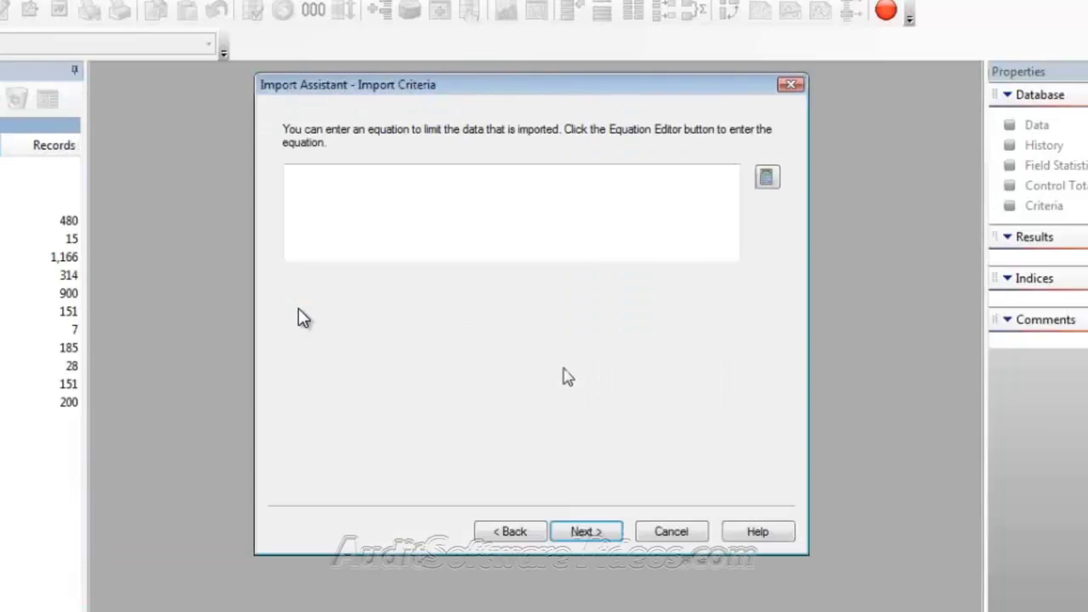
{"action": "left_click", "coordinate": [602, 533]}
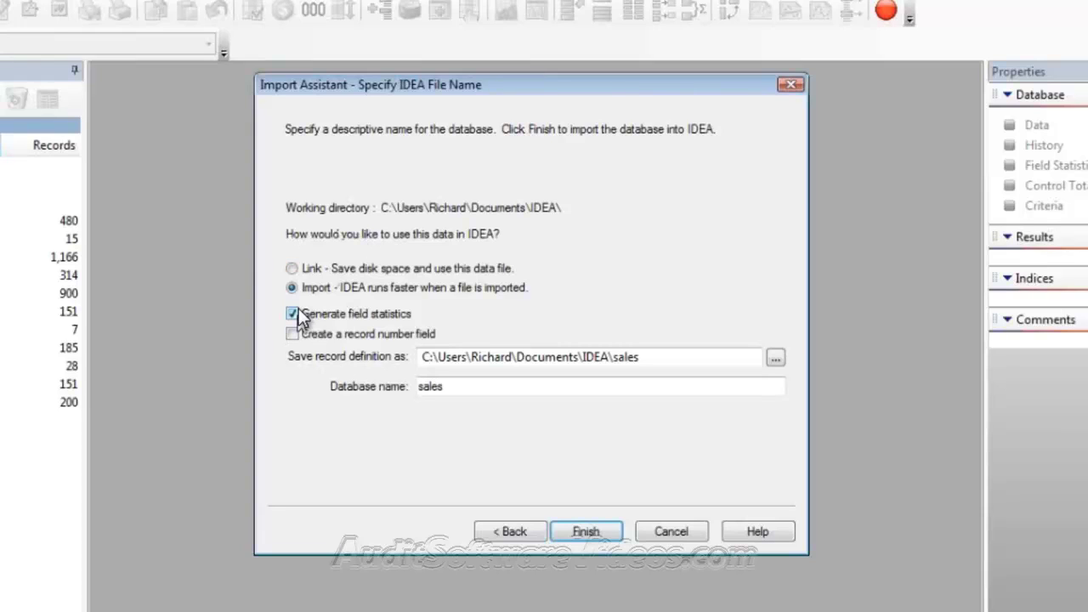
Keep field statistics generation enabled and set the database name to sales transactions
{"action": "left_click", "coordinate": [296, 314]}
{"action": "left_click", "coordinate": [467, 392]}
{"action": "type", "text": "t"}
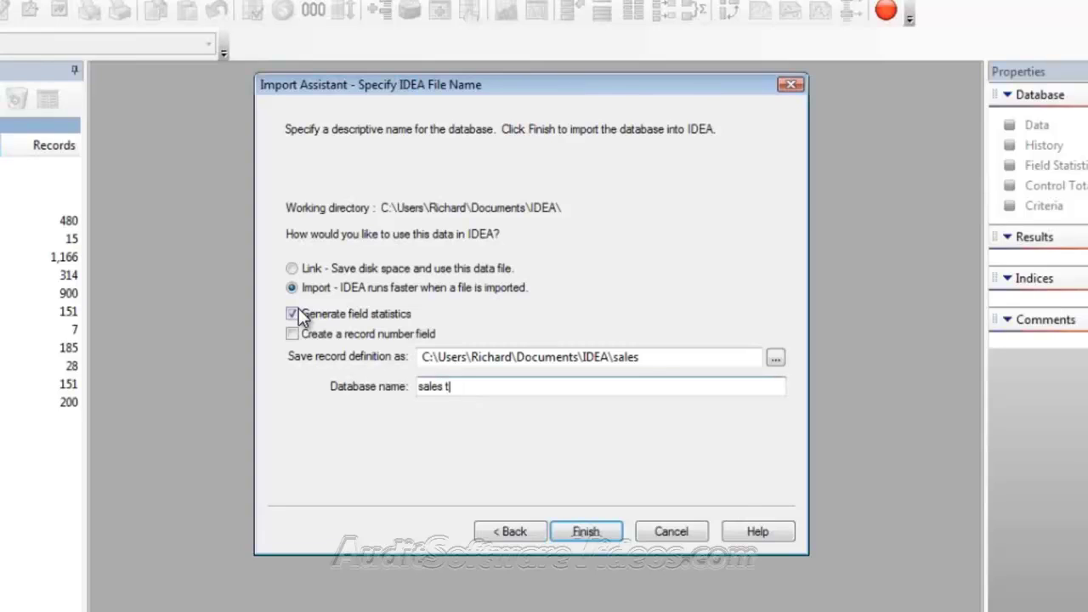
{"action": "type", "text": "ransactions"}
Go back to the field details to review each field's name, type and format, and return to the file name page
{"action": "left_click", "coordinate": [508, 535]}
{"action": "left_click", "coordinate": [511, 535]}
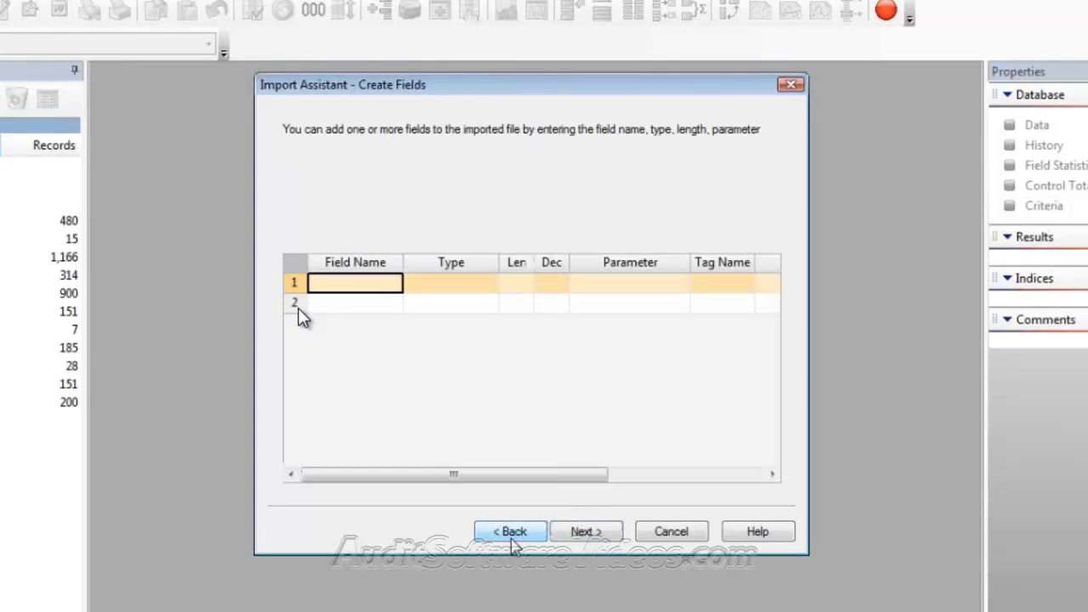
{"action": "left_click", "coordinate": [512, 534]}
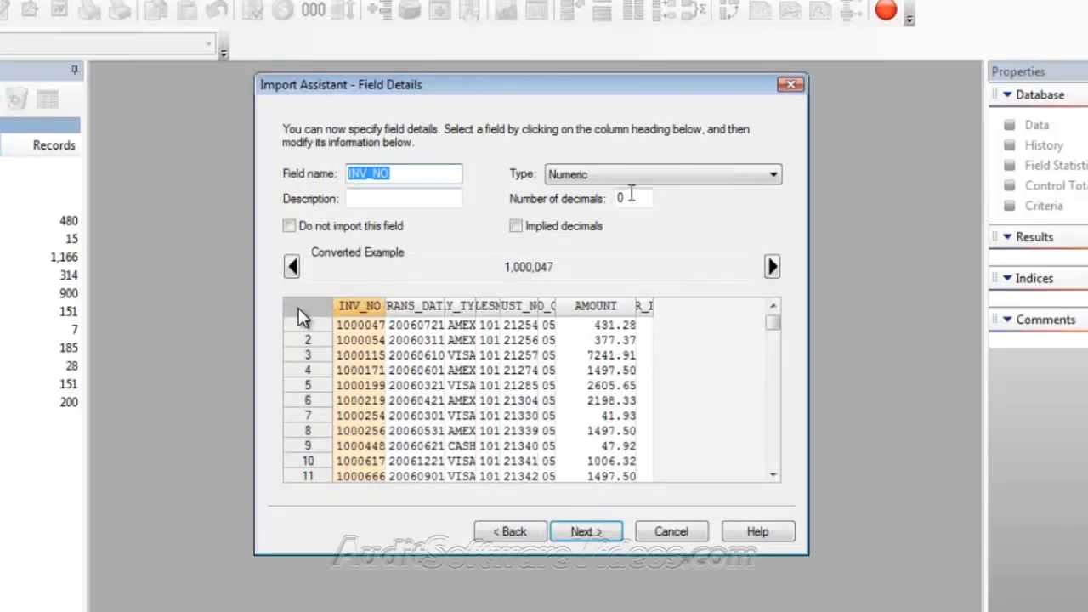
{"action": "left_click", "coordinate": [425, 306]}
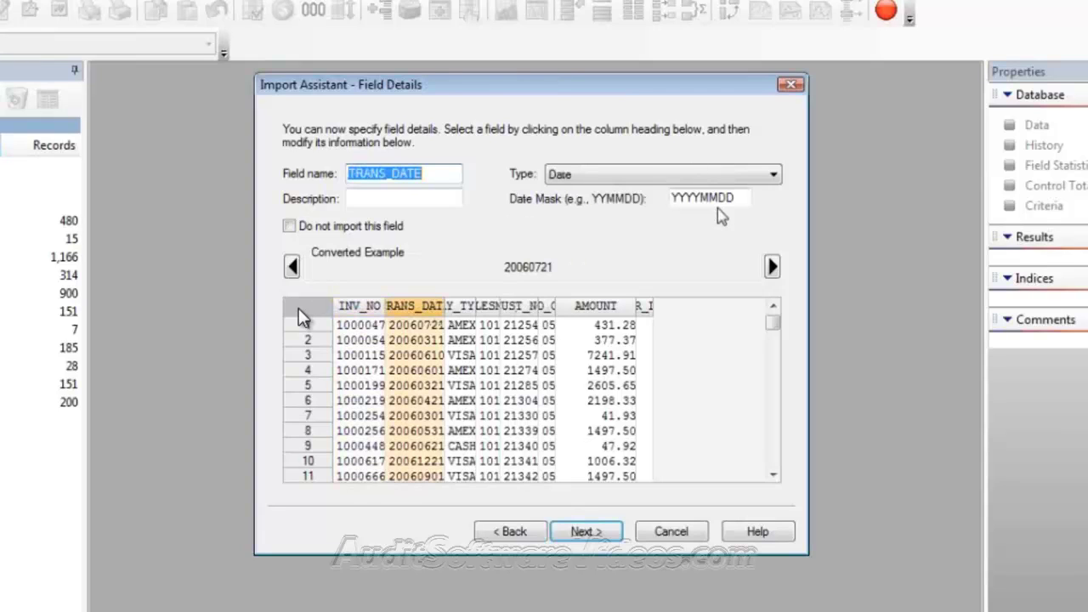
{"action": "left_click", "coordinate": [466, 308]}
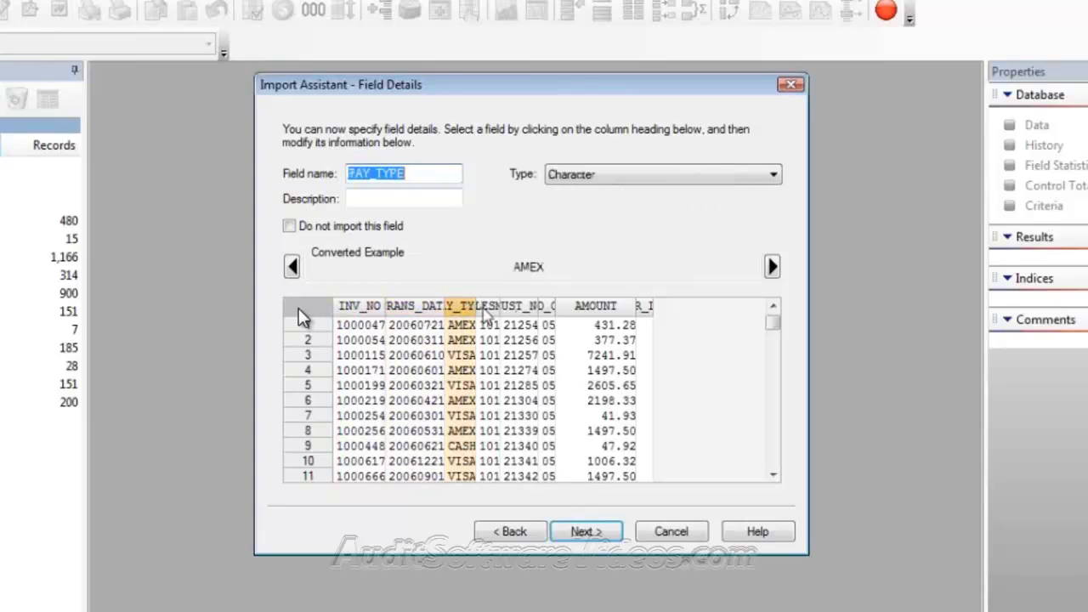
{"action": "left_click", "coordinate": [487, 306]}
{"action": "left_click", "coordinate": [521, 307]}
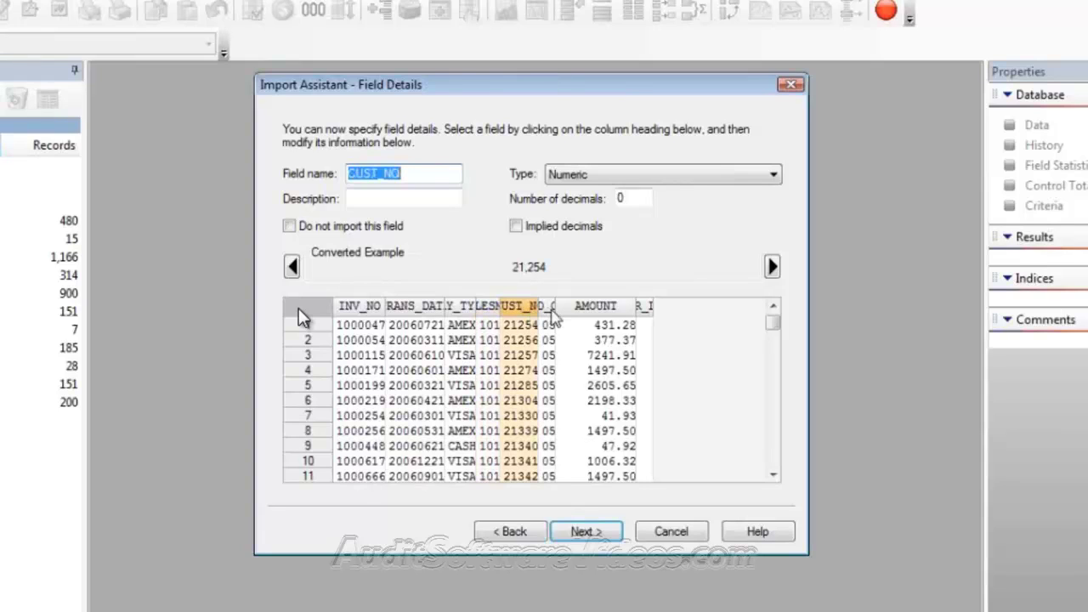
{"action": "left_click", "coordinate": [552, 311]}
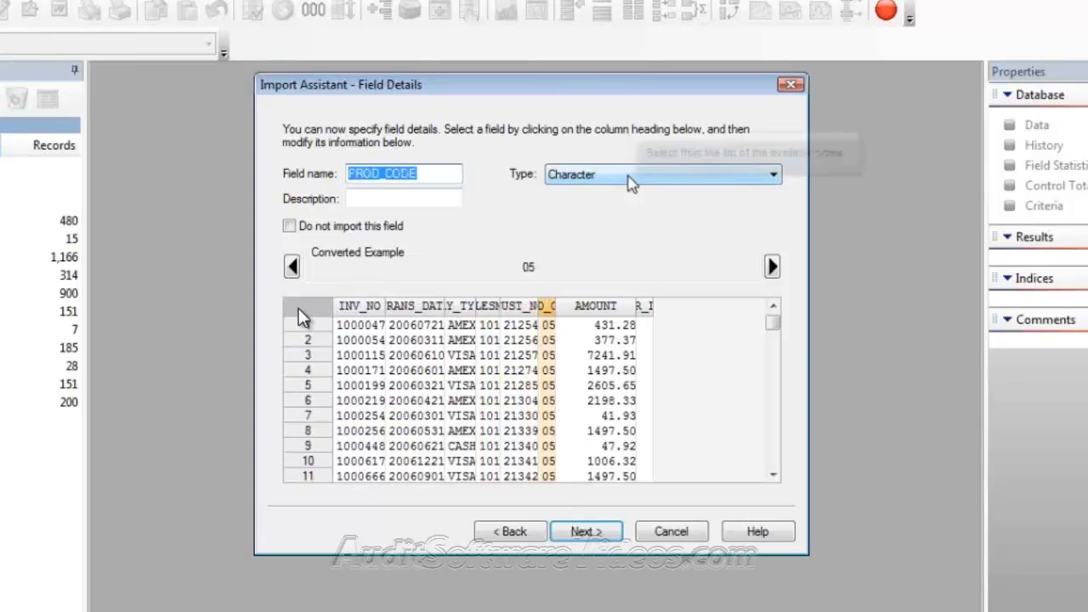
{"action": "left_click", "coordinate": [618, 311]}
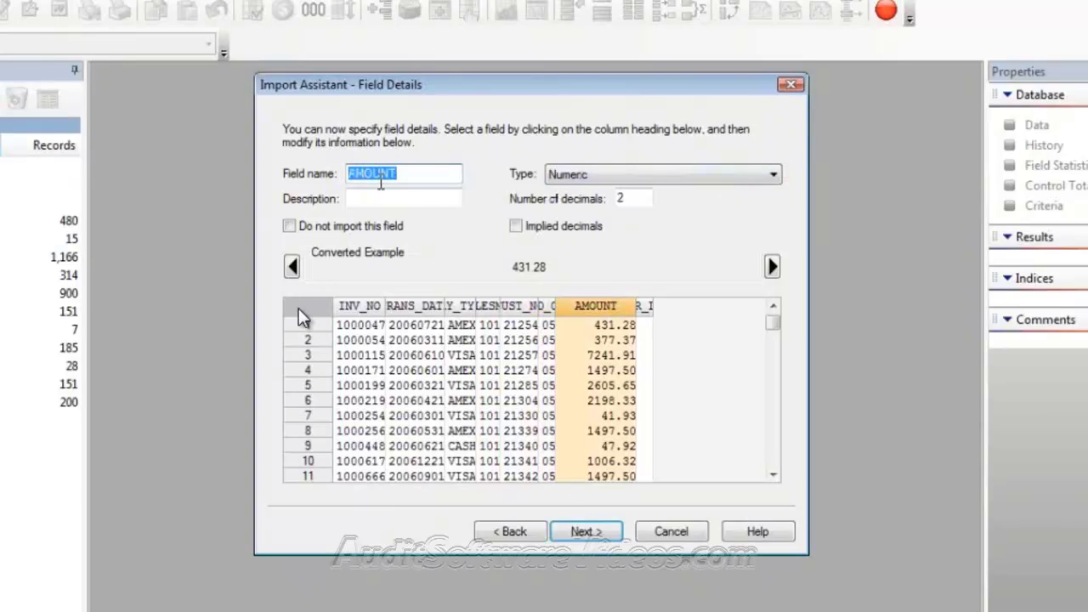
{"action": "left_click", "coordinate": [586, 532]}
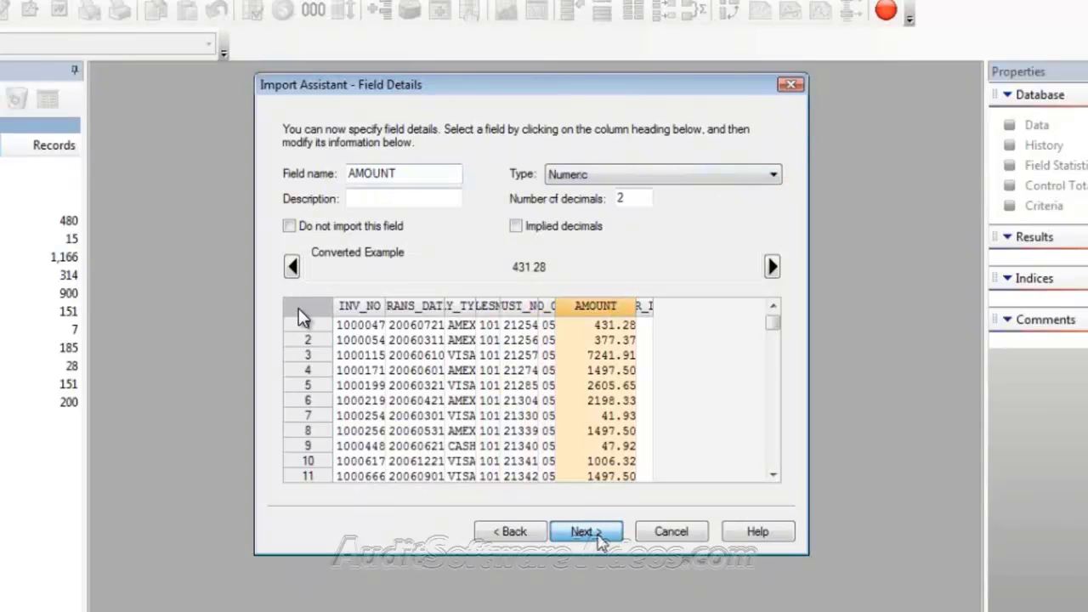
{"action": "left_click", "coordinate": [598, 533]}
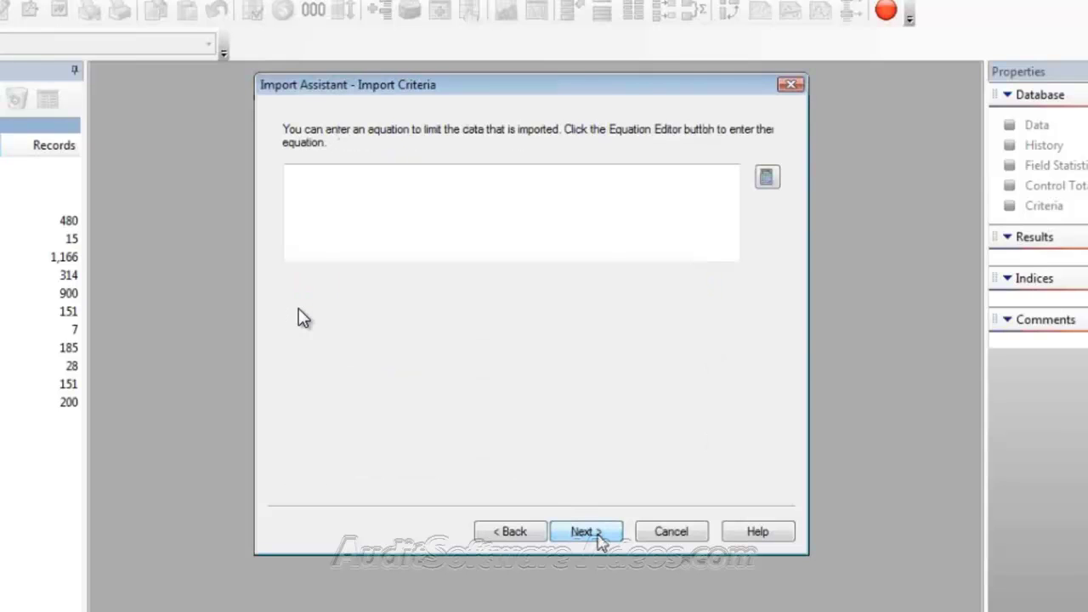
{"action": "left_click", "coordinate": [598, 533]}
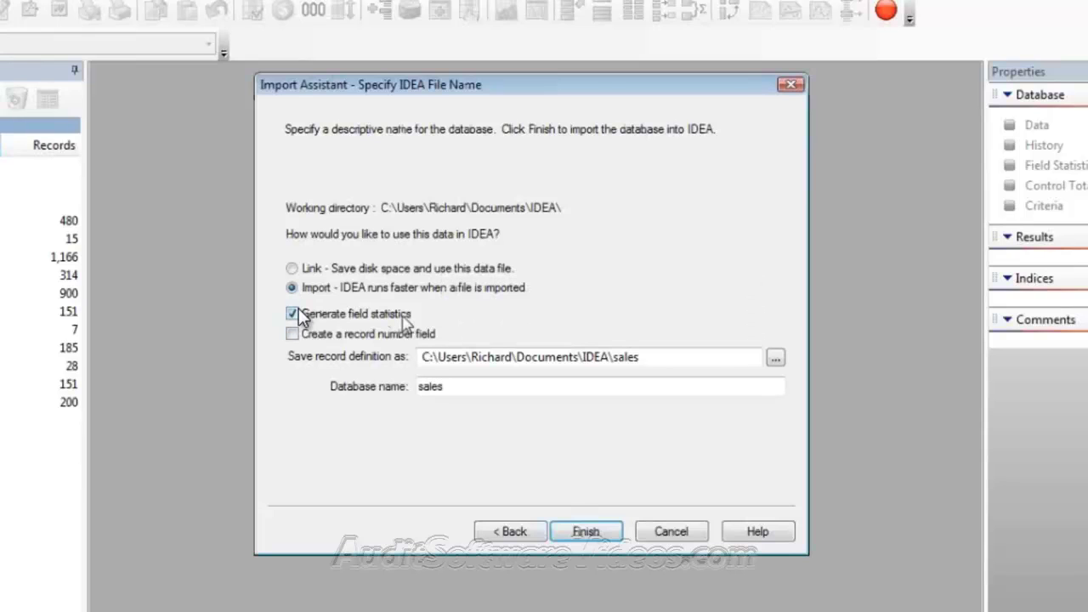
Name the database sales transactions and finish the import, replacing the existing sales.RDF record definition
{"action": "left_click", "coordinate": [495, 394]}
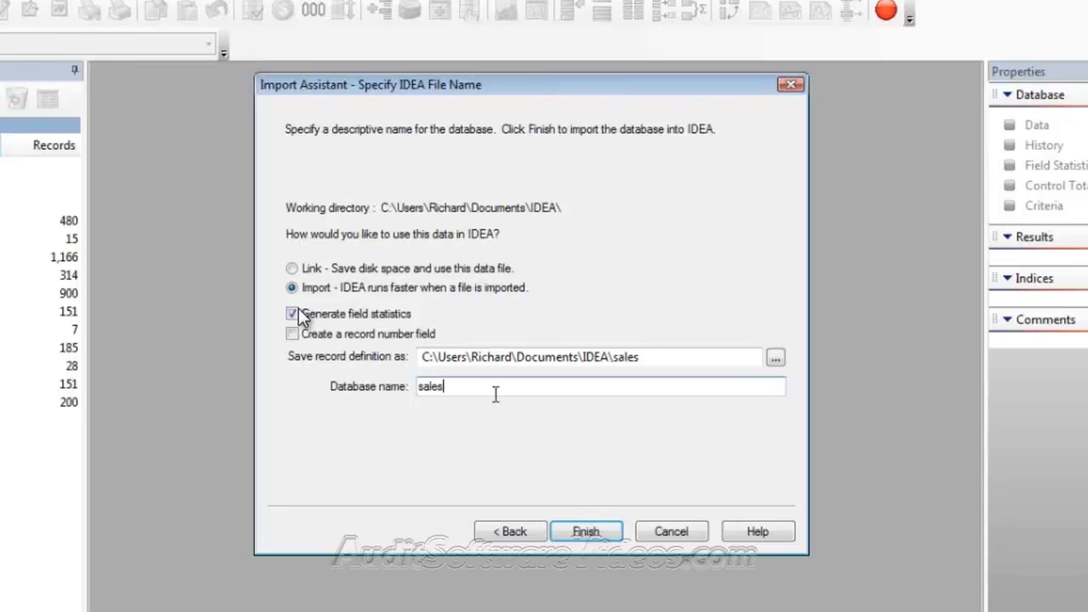
{"action": "type", "text": "tt"}
{"action": "type", "text": "ansac"}
{"action": "type", "text": "tions"}
{"action": "left_click", "coordinate": [601, 541]}
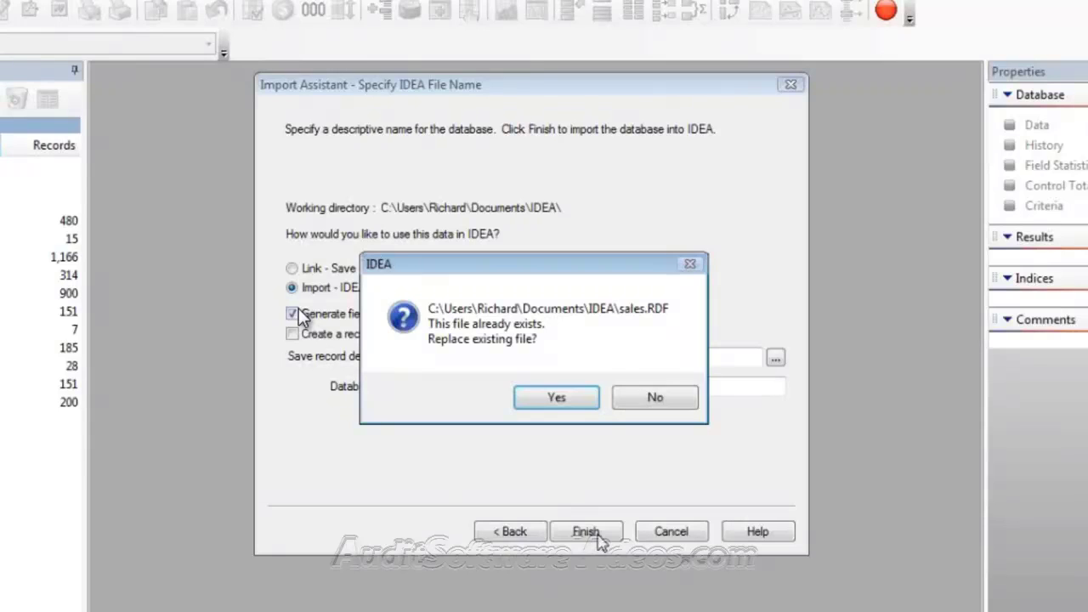
{"action": "left_click", "coordinate": [572, 405]}
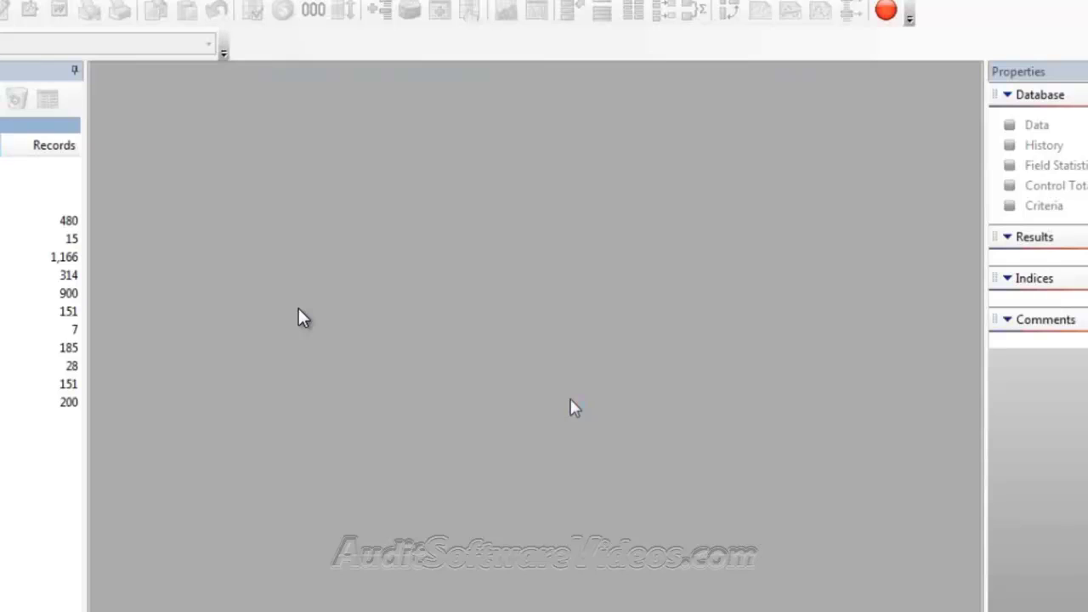